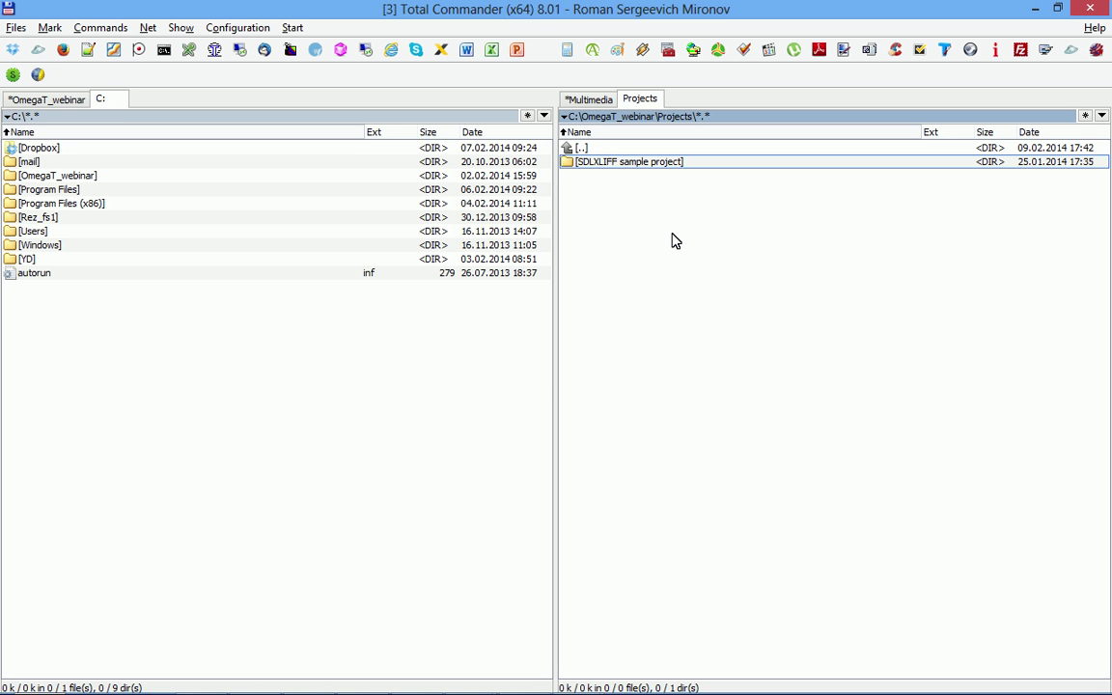
# - Browse into the SDLXLIFF sample project's source folder and select the SDLXLIFF file
pyautogui.press('Return')
pyautogui.press('Down')
pyautogui.press('Down')
pyautogui.press('Down')
pyautogui.press('Down')
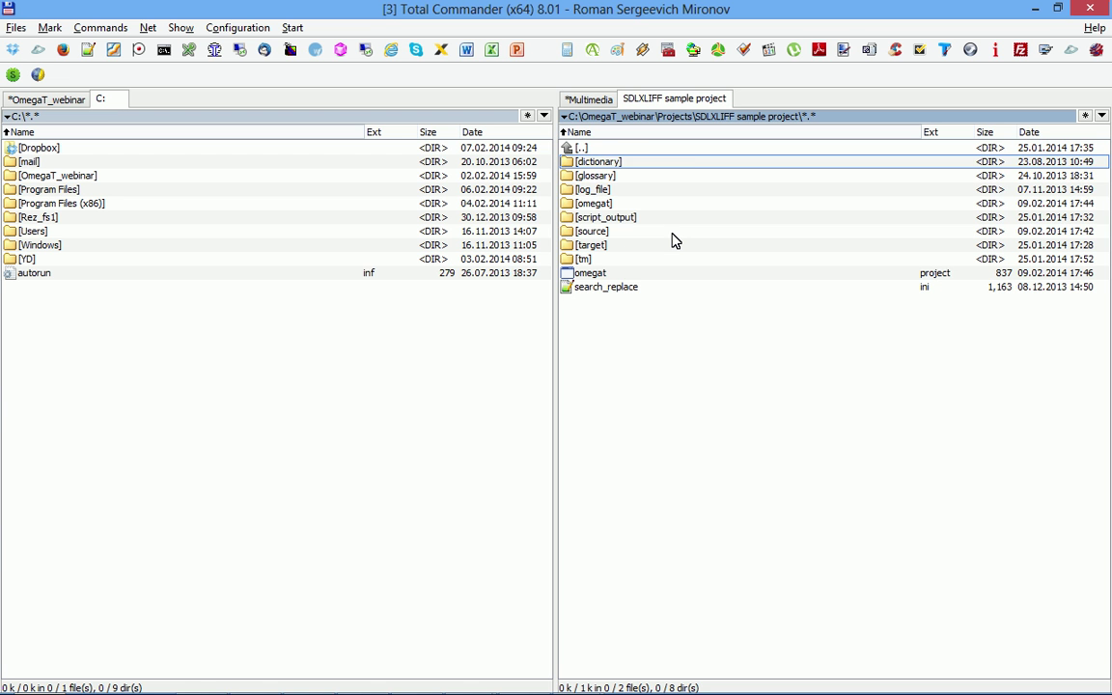
pyautogui.press('Down')
pyautogui.press('Down')
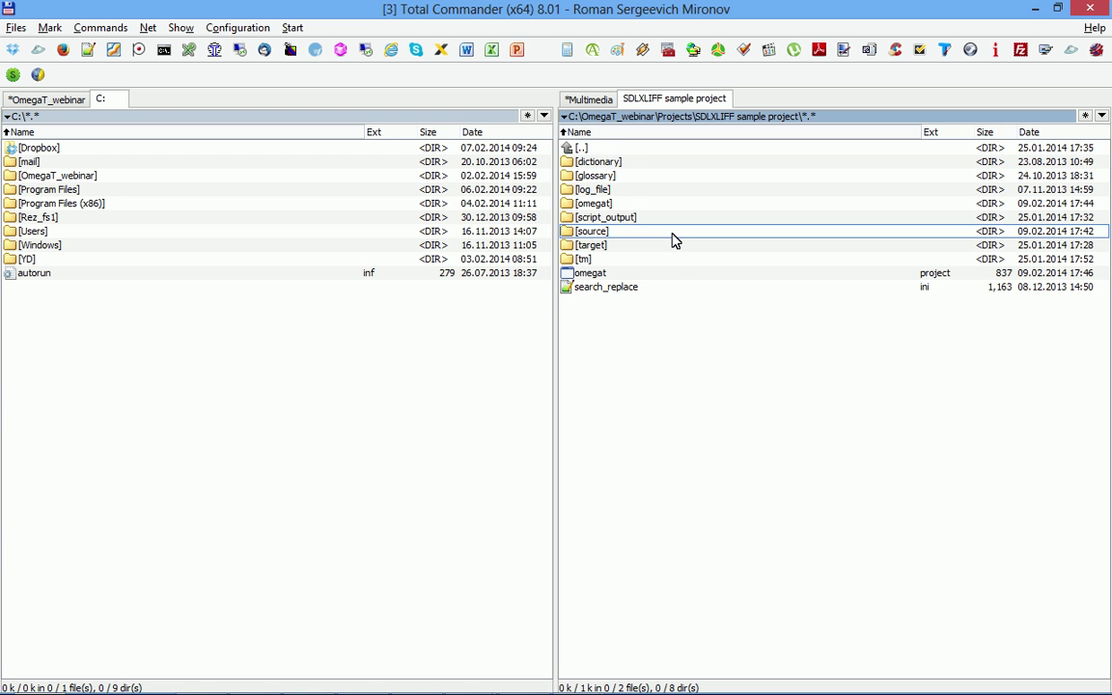
pyautogui.press('Return')
pyautogui.press('Down')
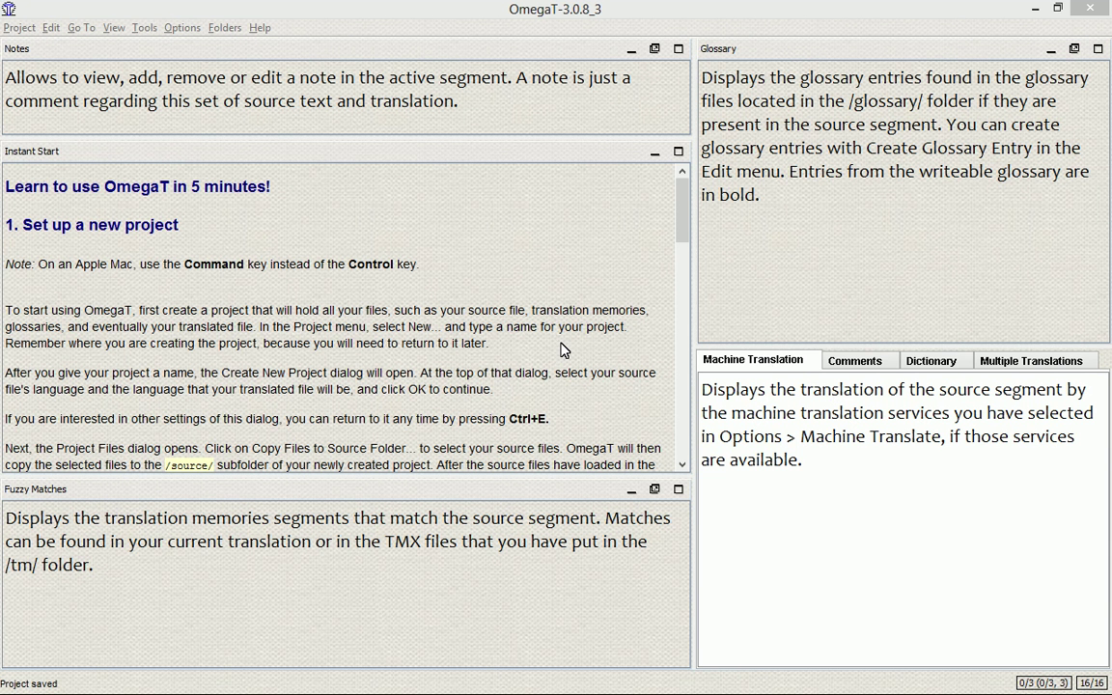
# - Open the SDLXLIFF sample project in OmegaT with Ctrl+O and dismiss the Project Files list
pyautogui.click(563, 349)
pyautogui.hotkey('ctrl', 'o')
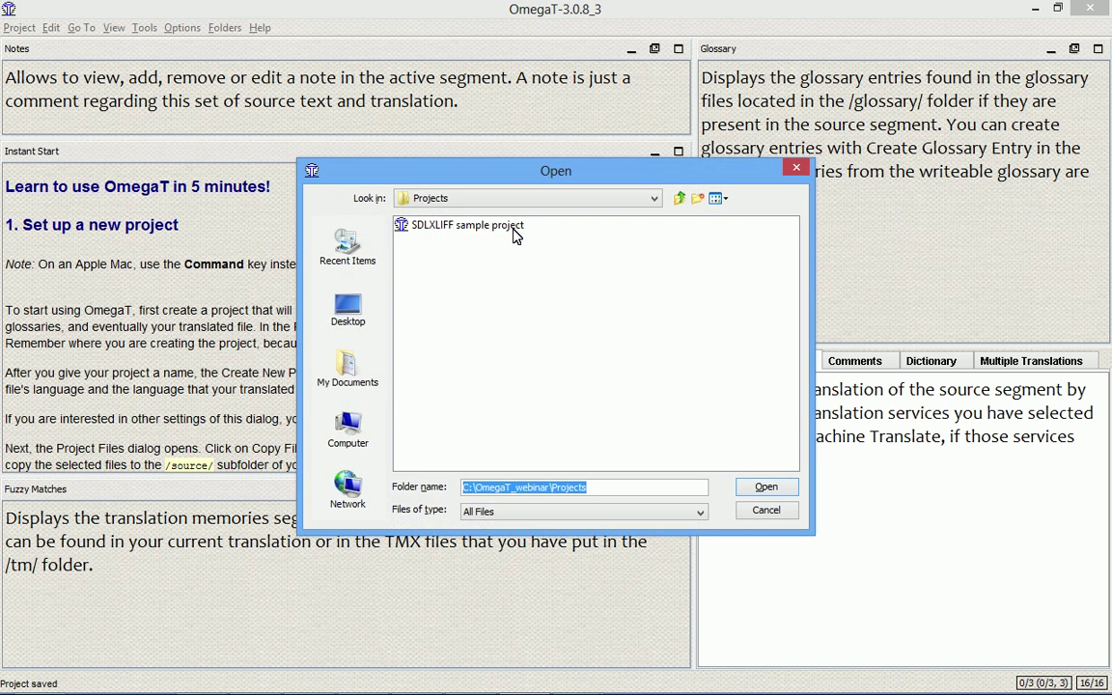
pyautogui.doubleClick(515, 234)
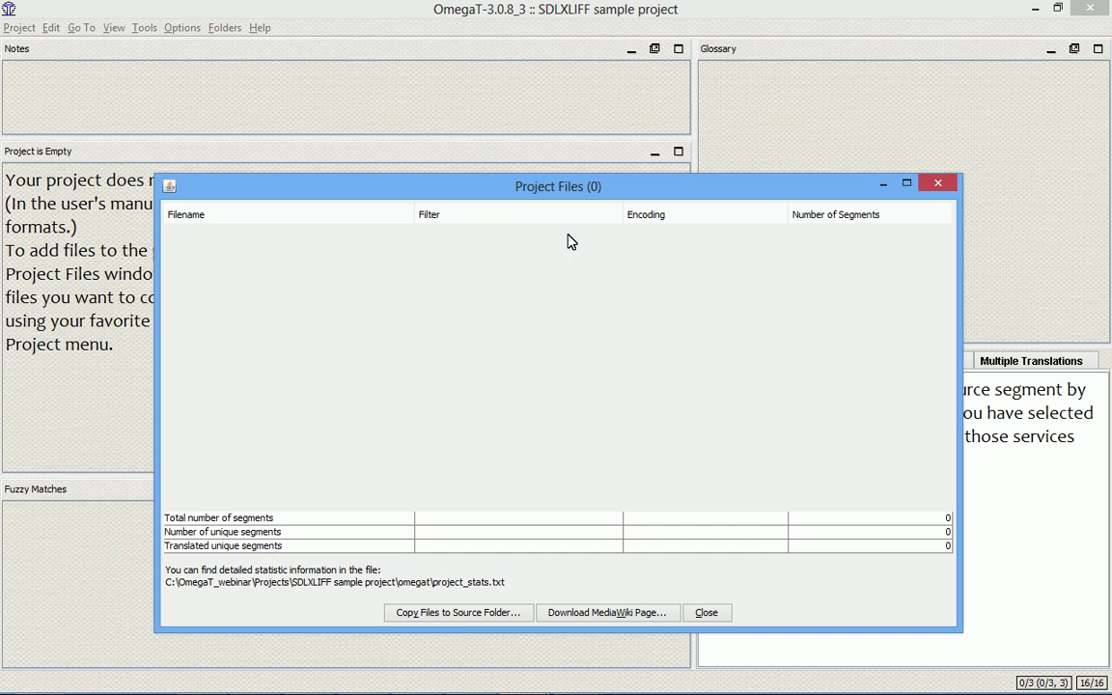
pyautogui.press('Escape')
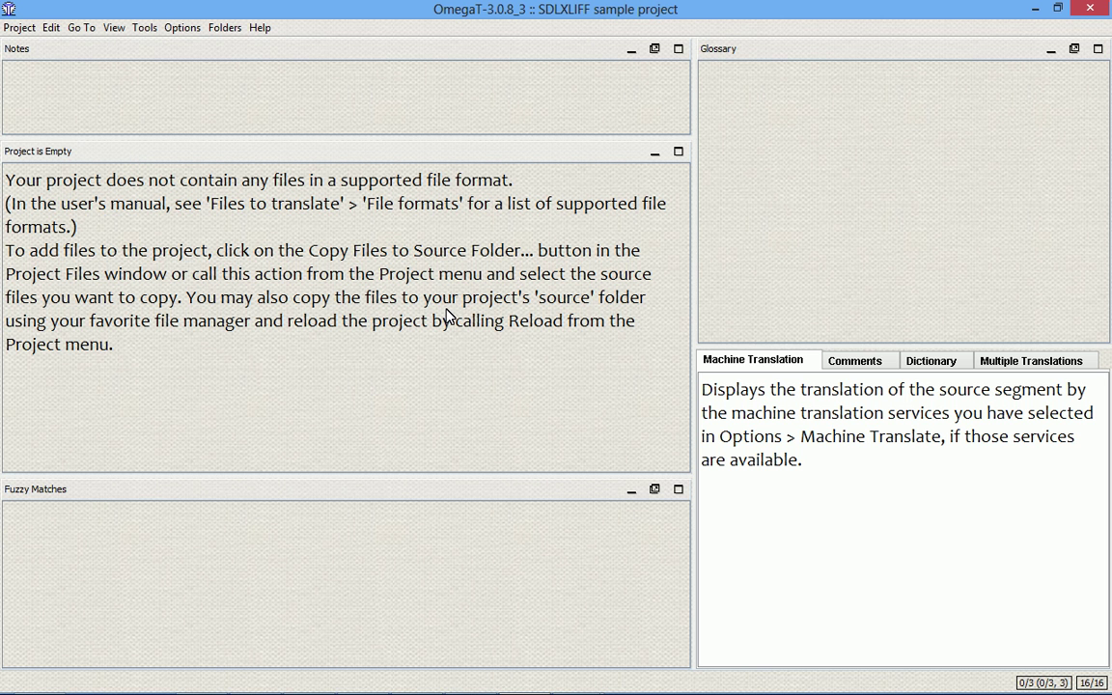
pyautogui.click(20, 27)
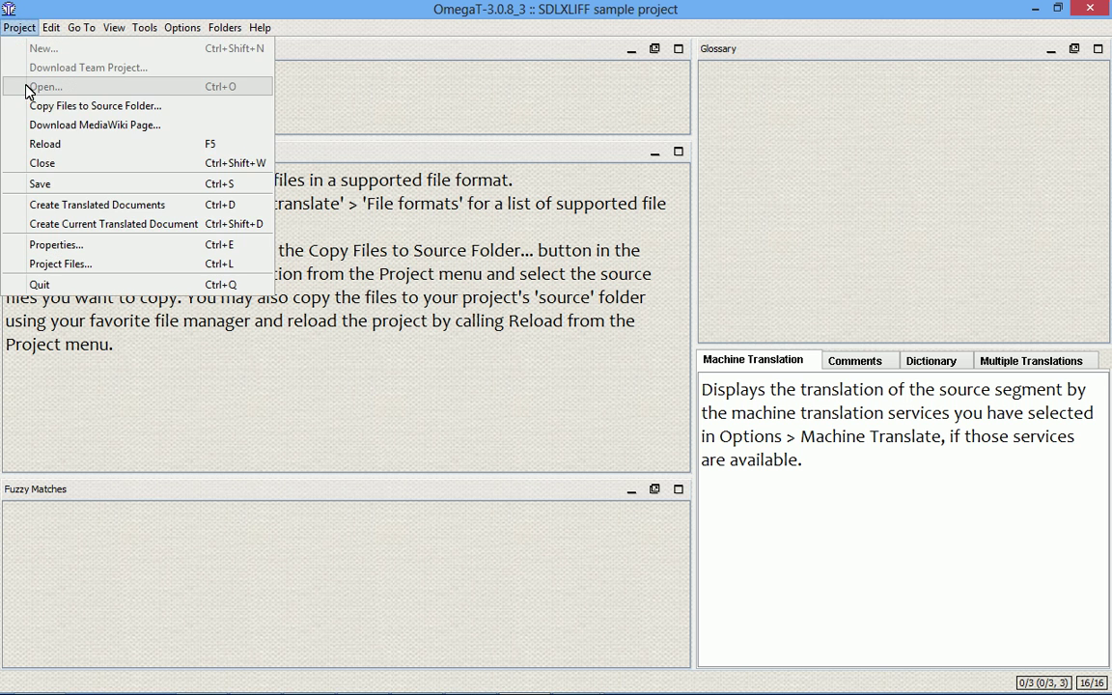
pyautogui.click(74, 244)
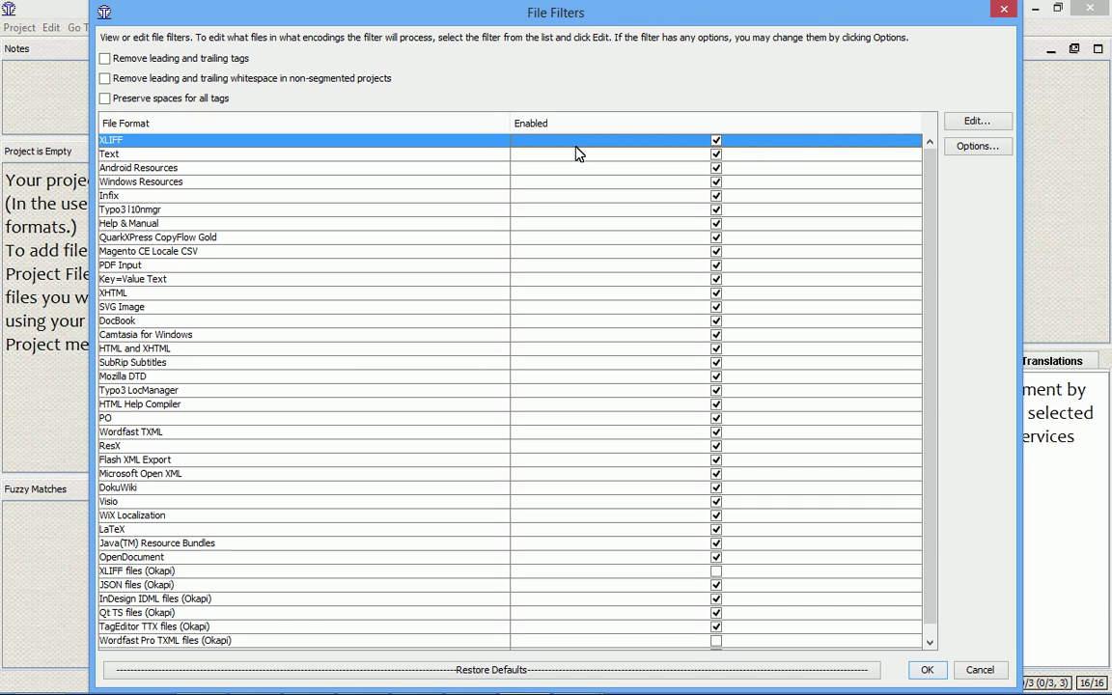
pyautogui.click(978, 122)
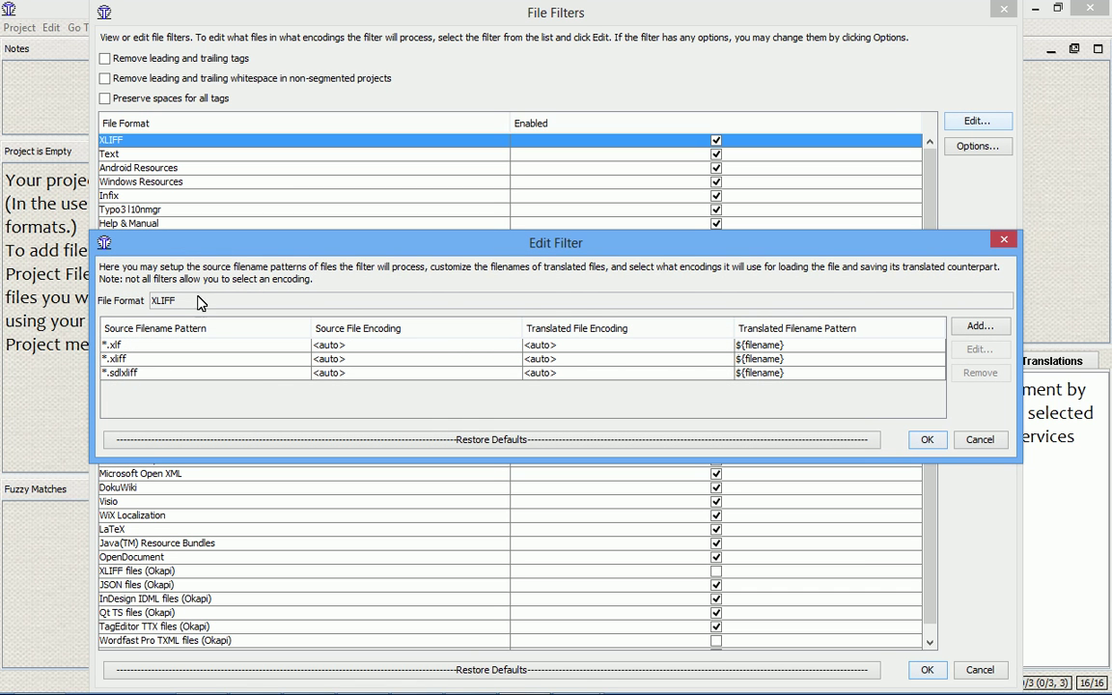
pyautogui.press('Escape')
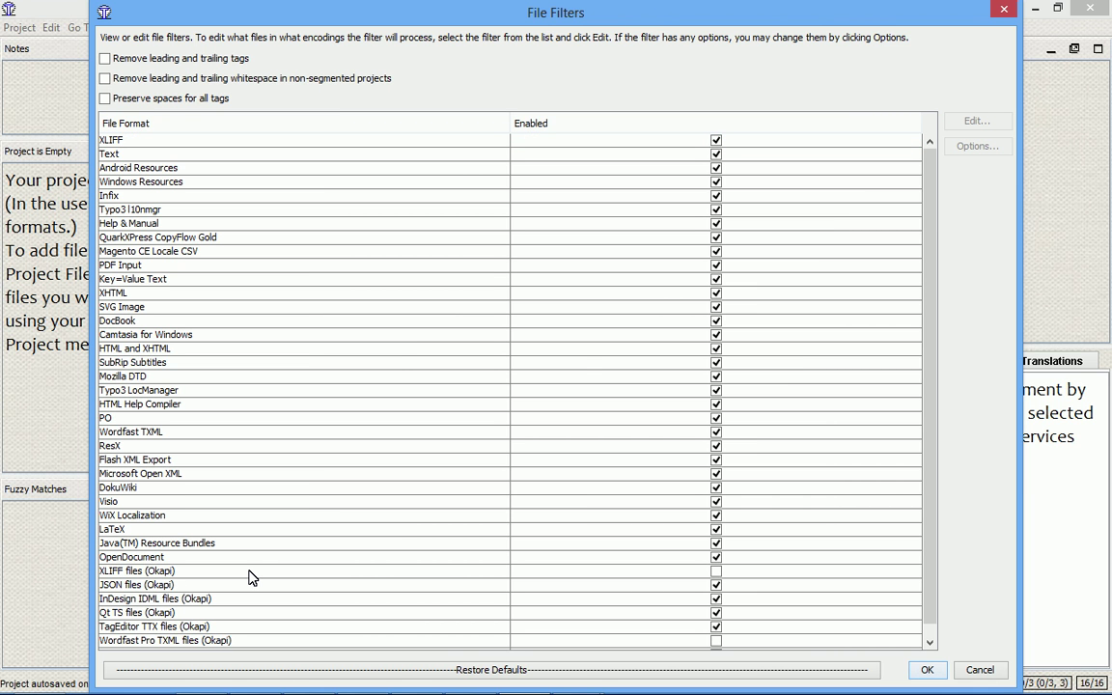
pyautogui.click(719, 576)
pyautogui.click(716, 142)
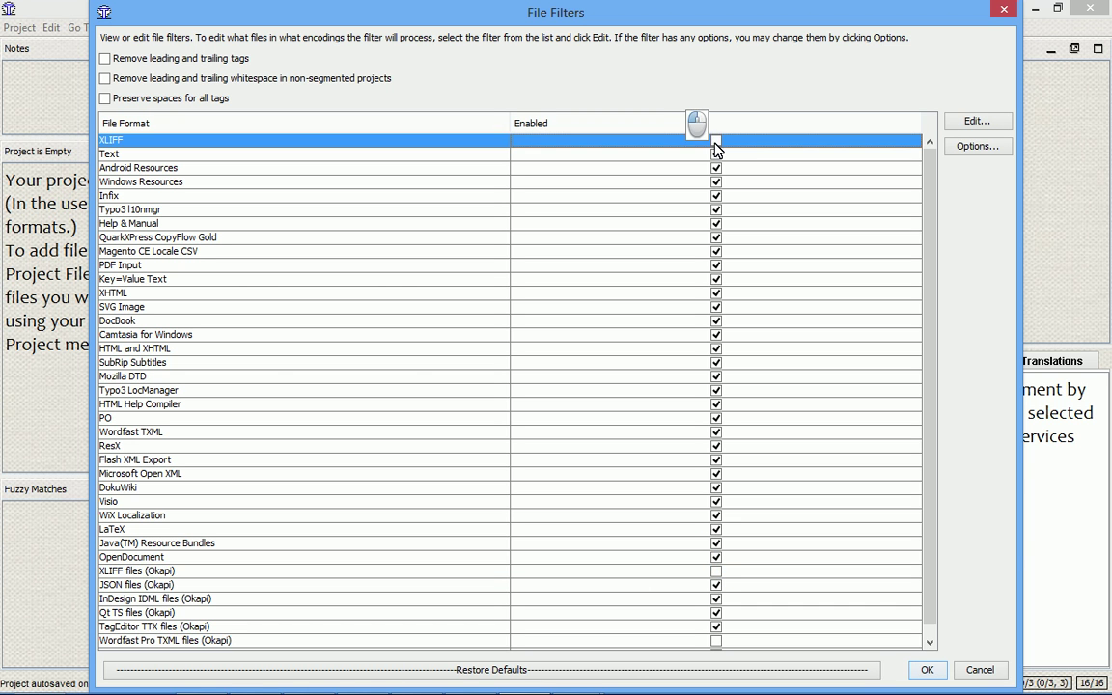
pyautogui.click(717, 142)
pyautogui.click(717, 142)
pyautogui.press('Escape')
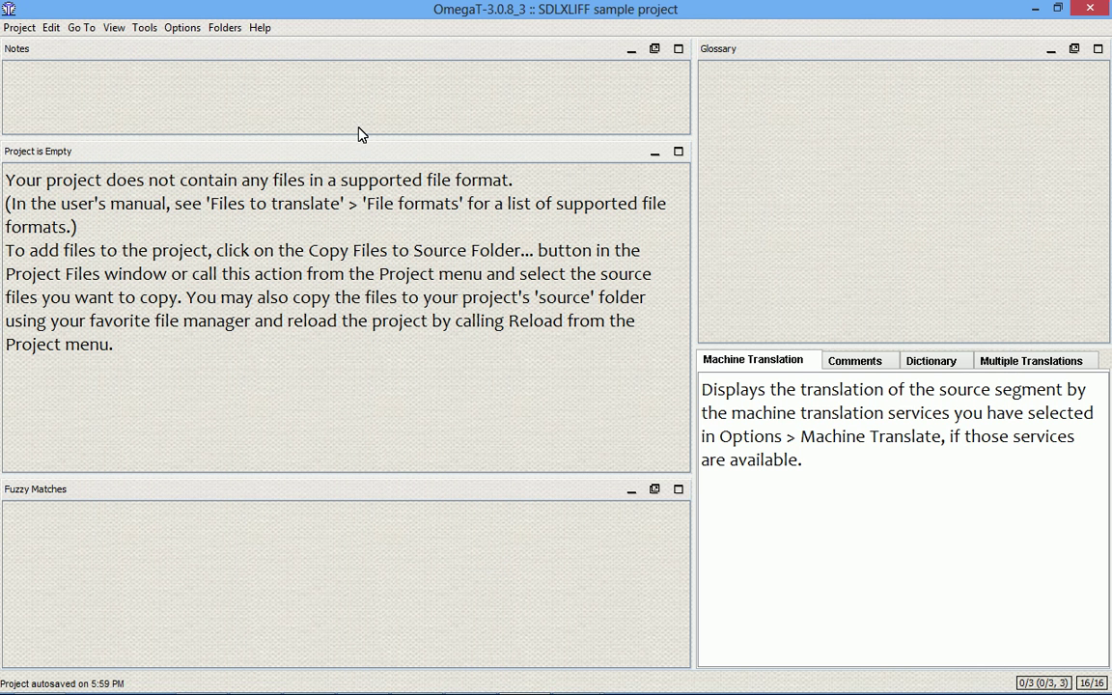
# - Open 'SDL Trados Studio 2011 file sample.SDLXLIFF' from the project's source folder in Notepad++
pyautogui.click(225, 27)
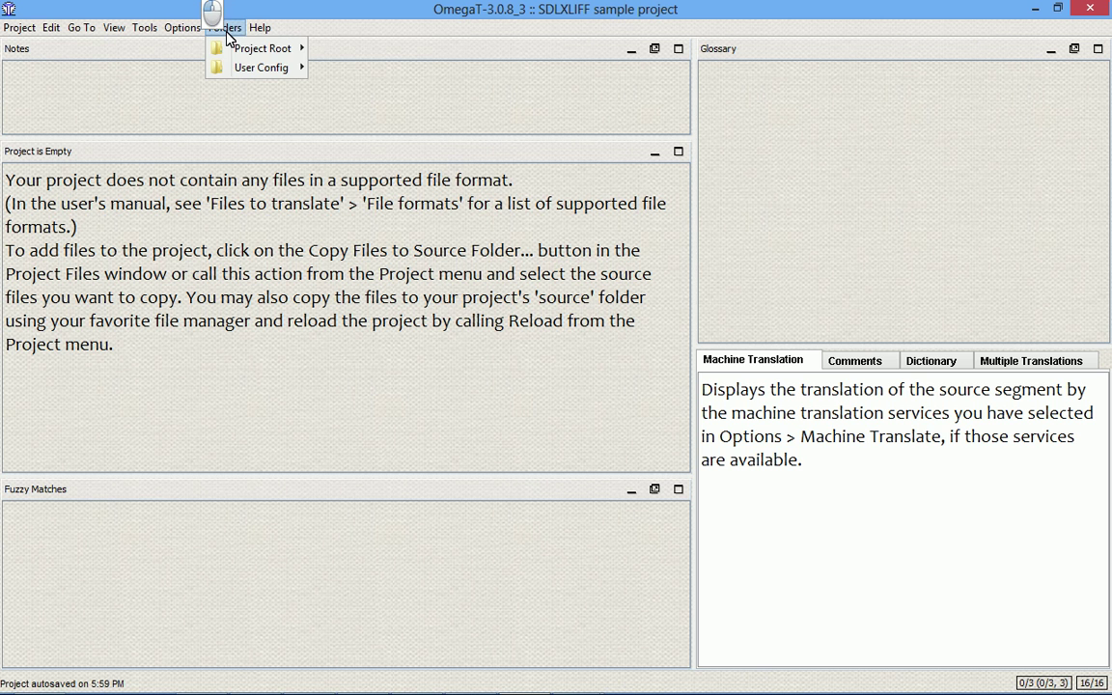
pyautogui.moveTo(249, 49)
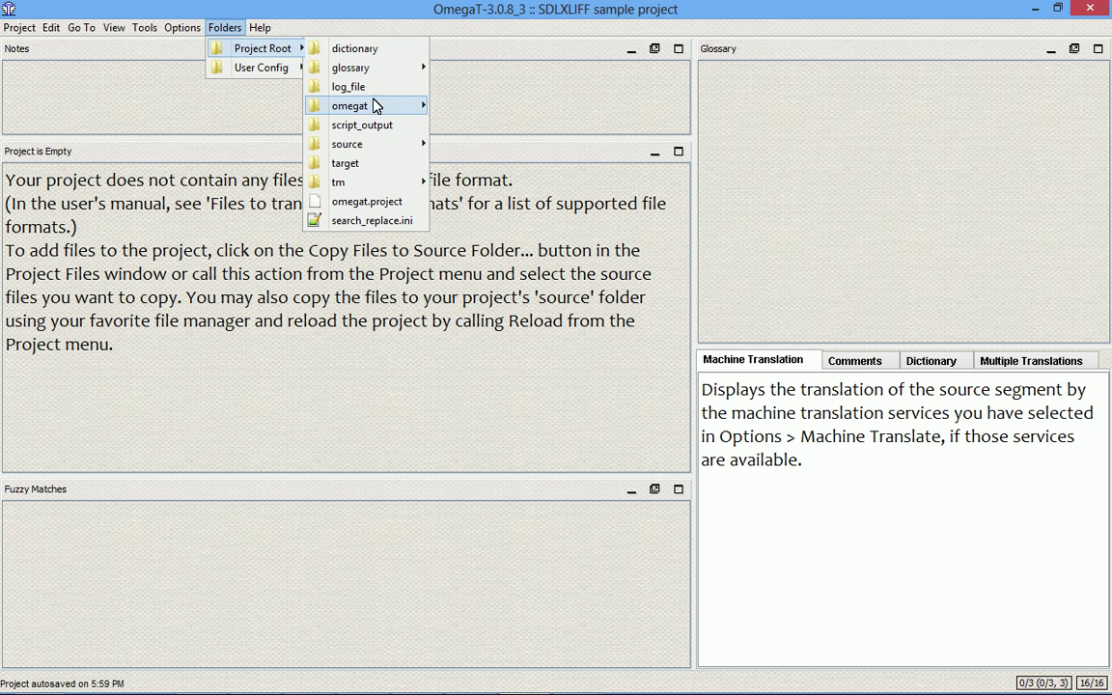
pyautogui.moveTo(421, 145)
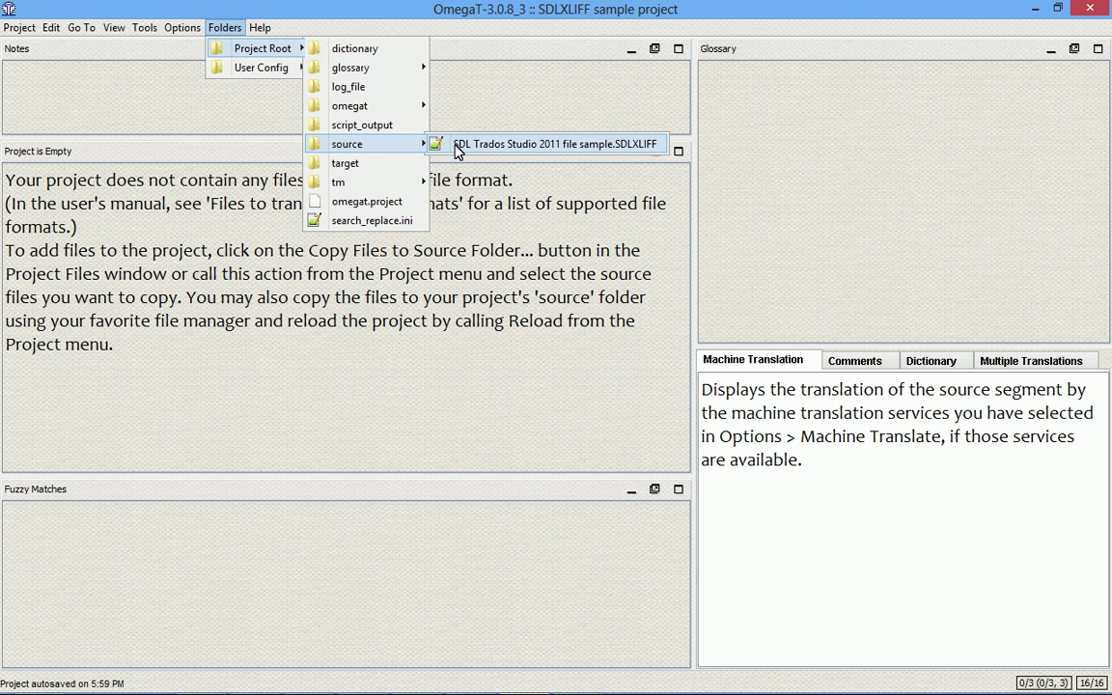
pyautogui.click(458, 145)
pyautogui.click(462, 203)
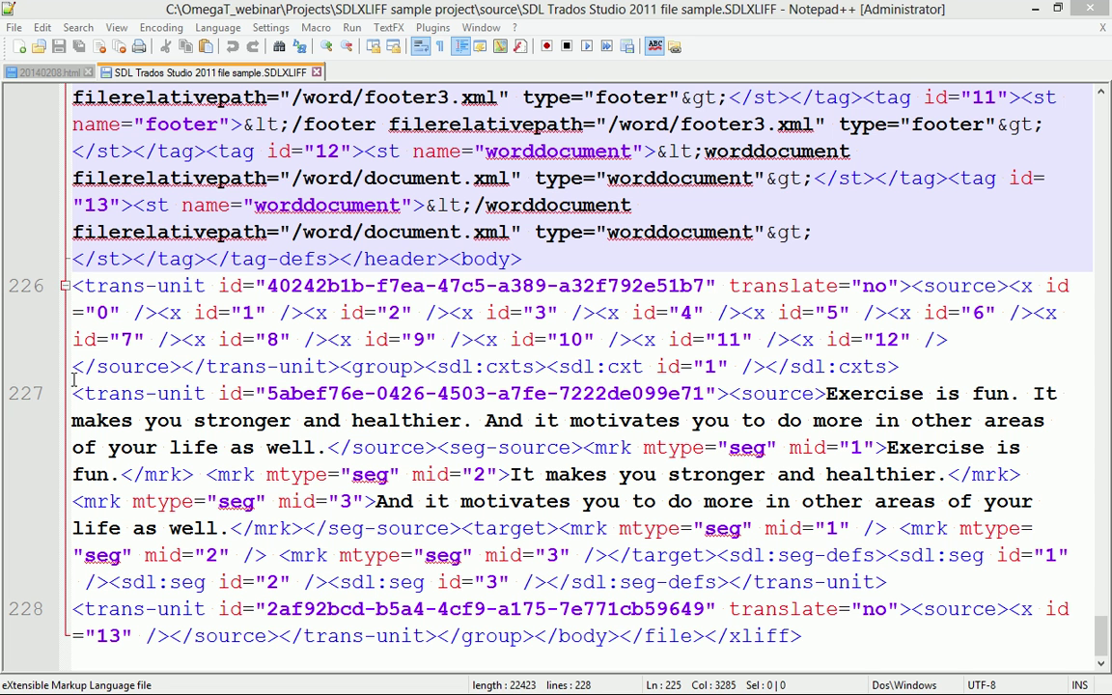
pyautogui.doubleClick(87, 394)
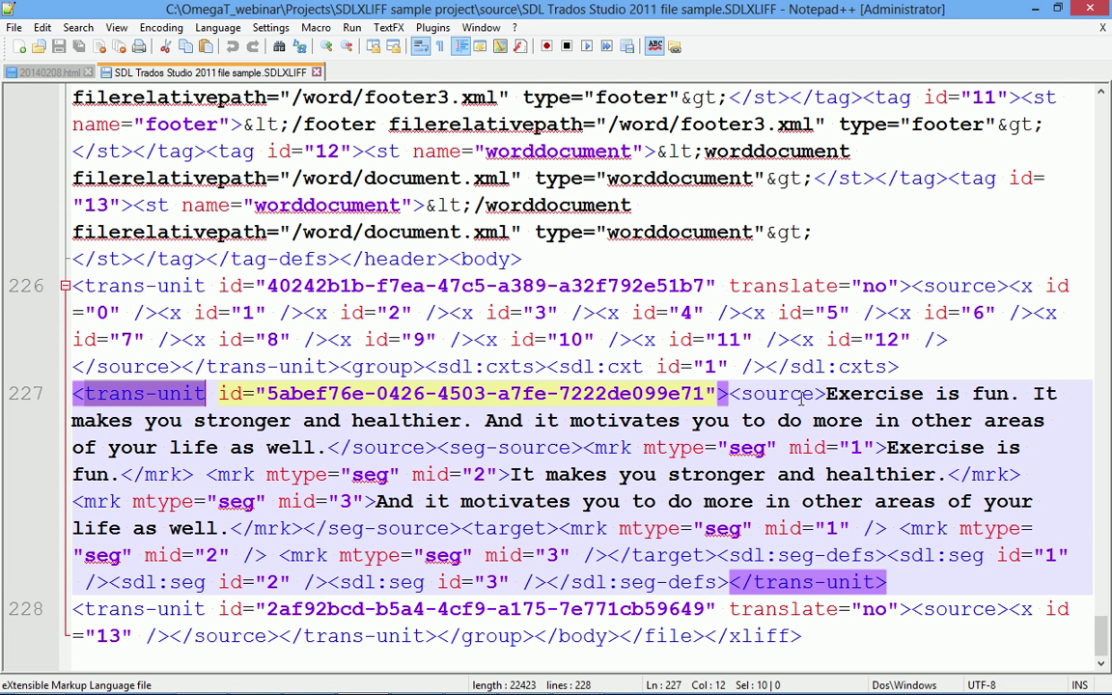
pyautogui.click(802, 394)
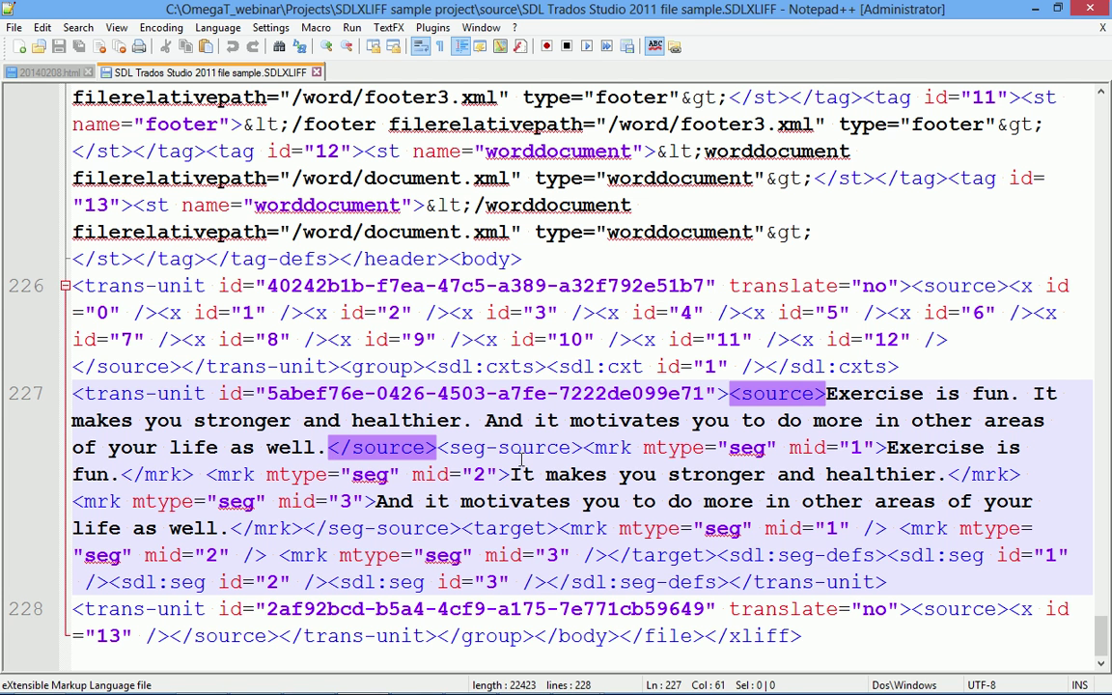
pyautogui.click(492, 448)
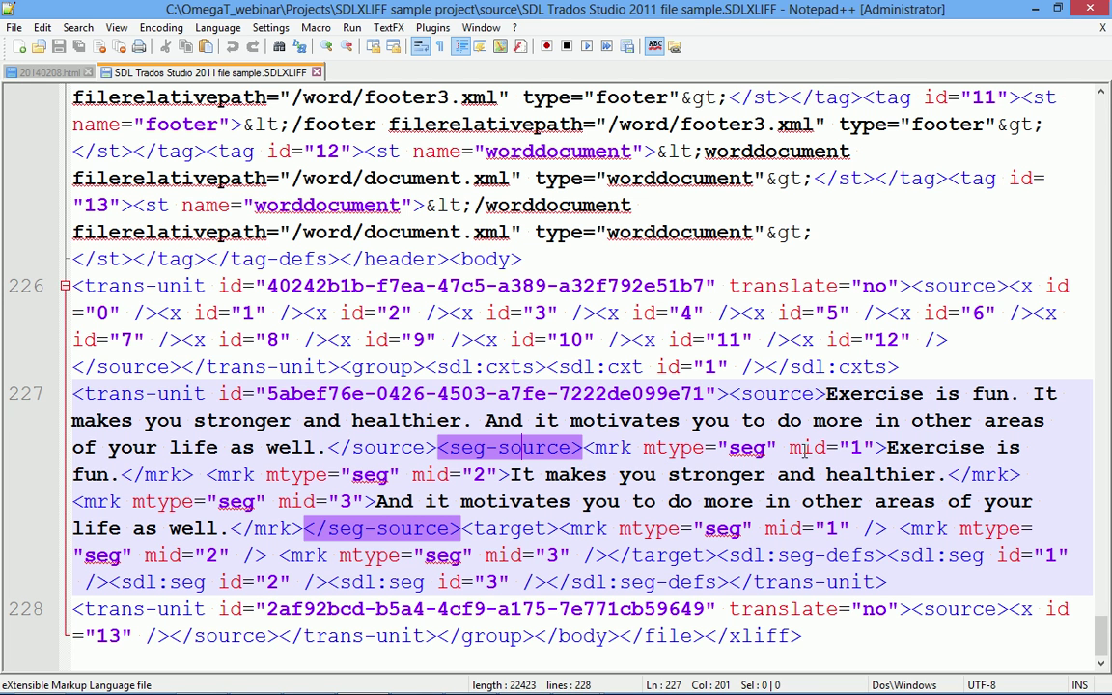
pyautogui.doubleClick(855, 448)
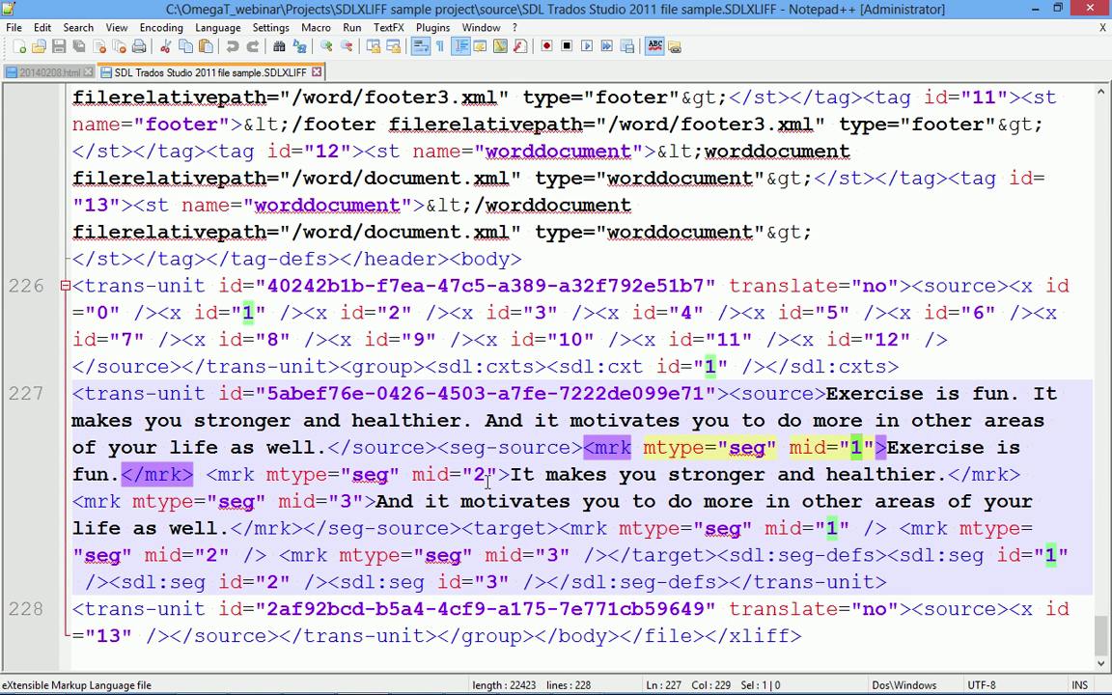
pyautogui.doubleClick(478, 474)
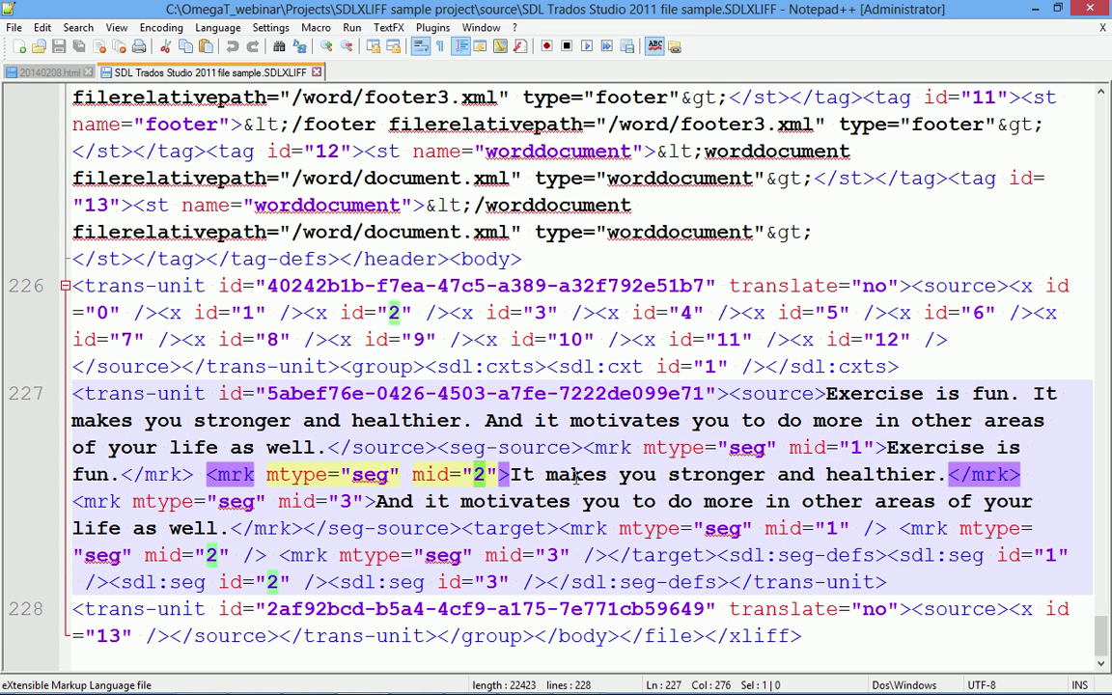
pyautogui.doubleClick(346, 501)
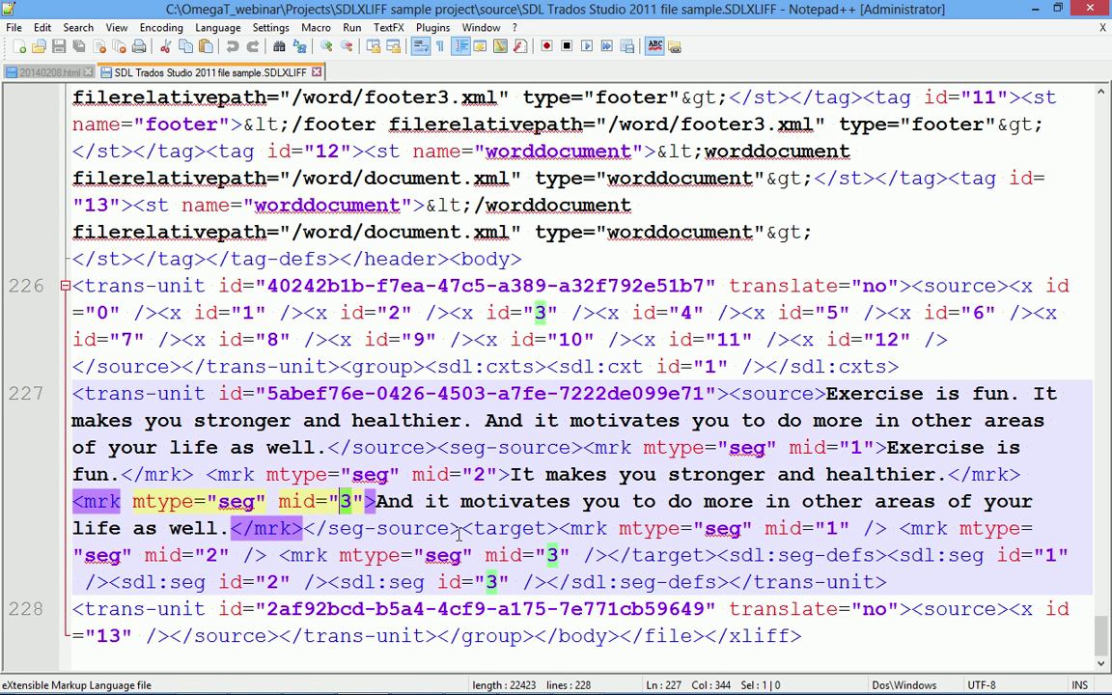
pyautogui.click(455, 500)
# - Extend the selection over the target tag name and return to the OmegaT window
pyautogui.hotkey('shift', 'Right')
pyautogui.hotkey('shift', 'Right')
pyautogui.hotkey('shift', 'Right')
pyautogui.hotkey('shift', 'Right')
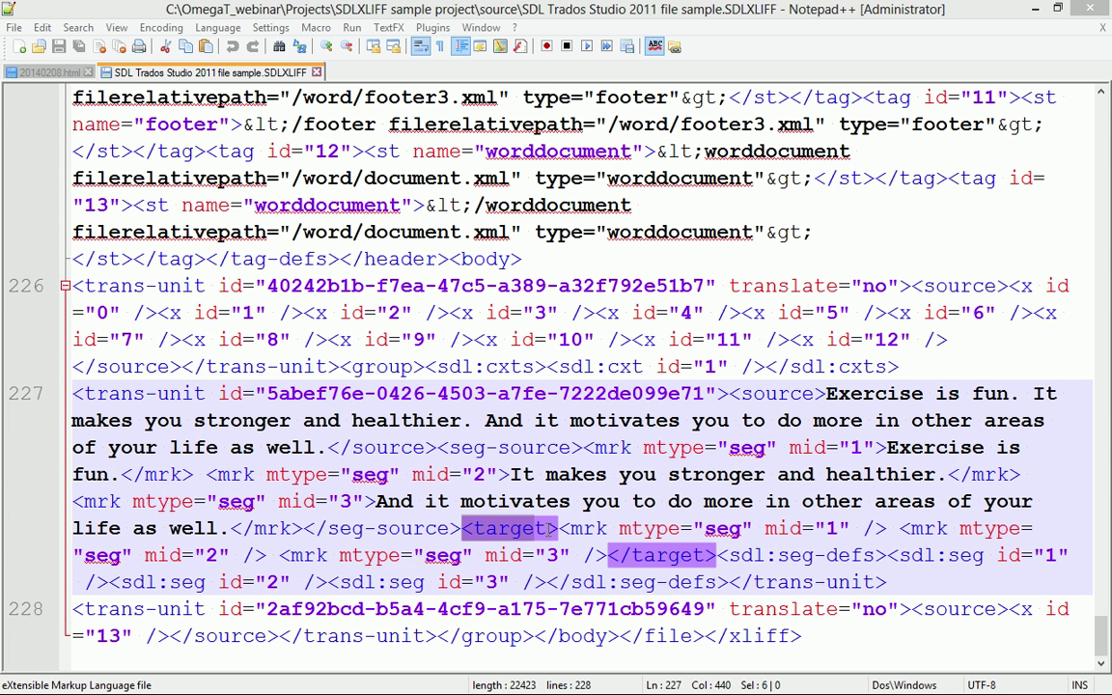
pyautogui.hotkey('alt', 'Tab')
pyautogui.hotkey('alt', 'Tab')
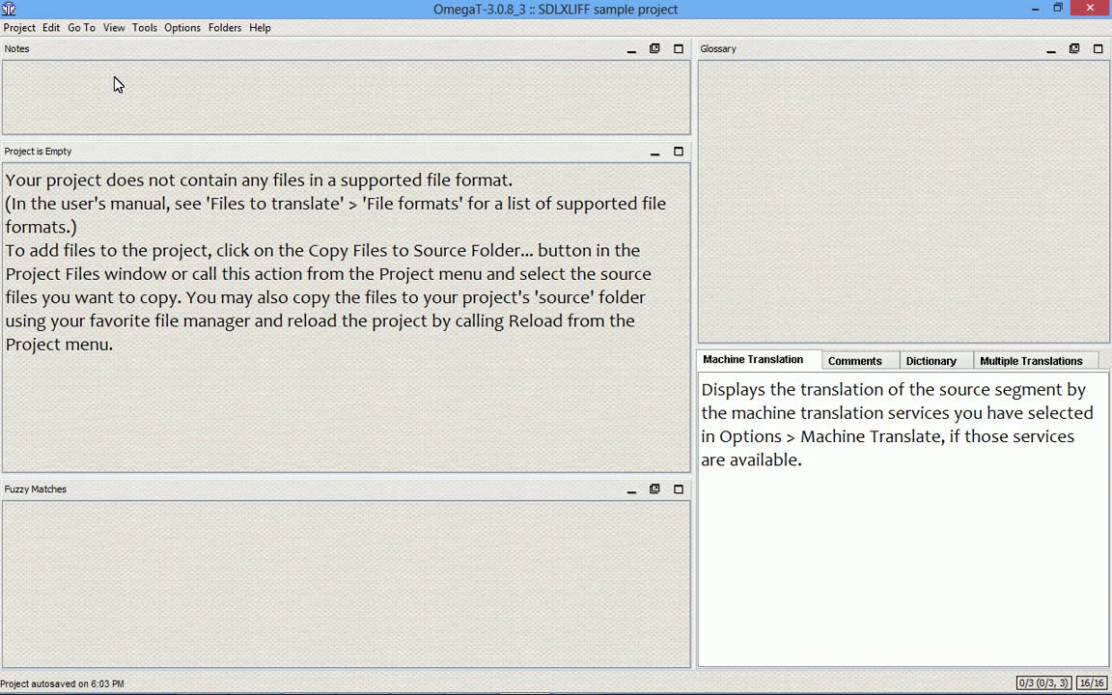
# - In the project-specific file filters, disable XLIFF and enable XLIFF files (Okapi)
pyautogui.click(19, 27)
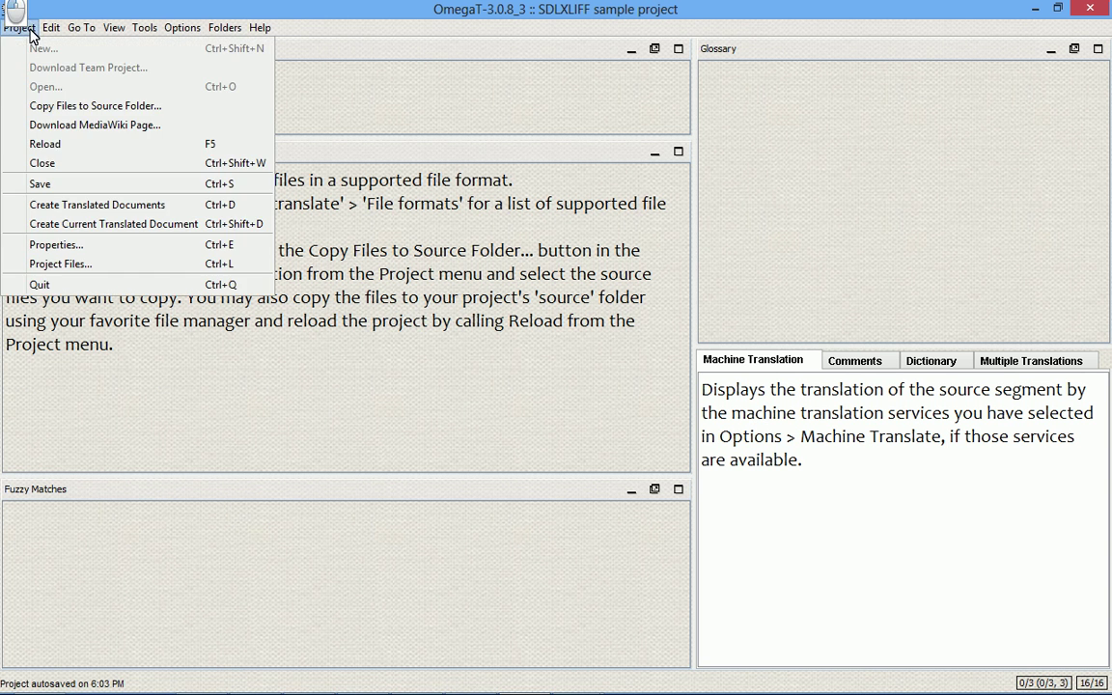
pyautogui.click(53, 244)
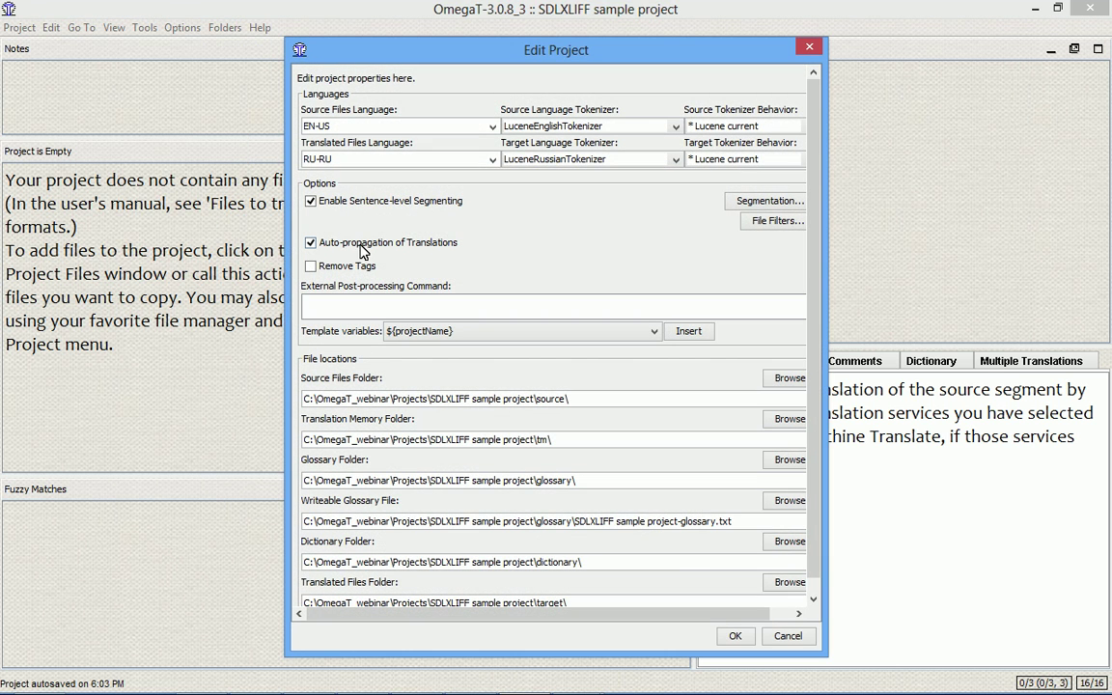
pyautogui.click(767, 221)
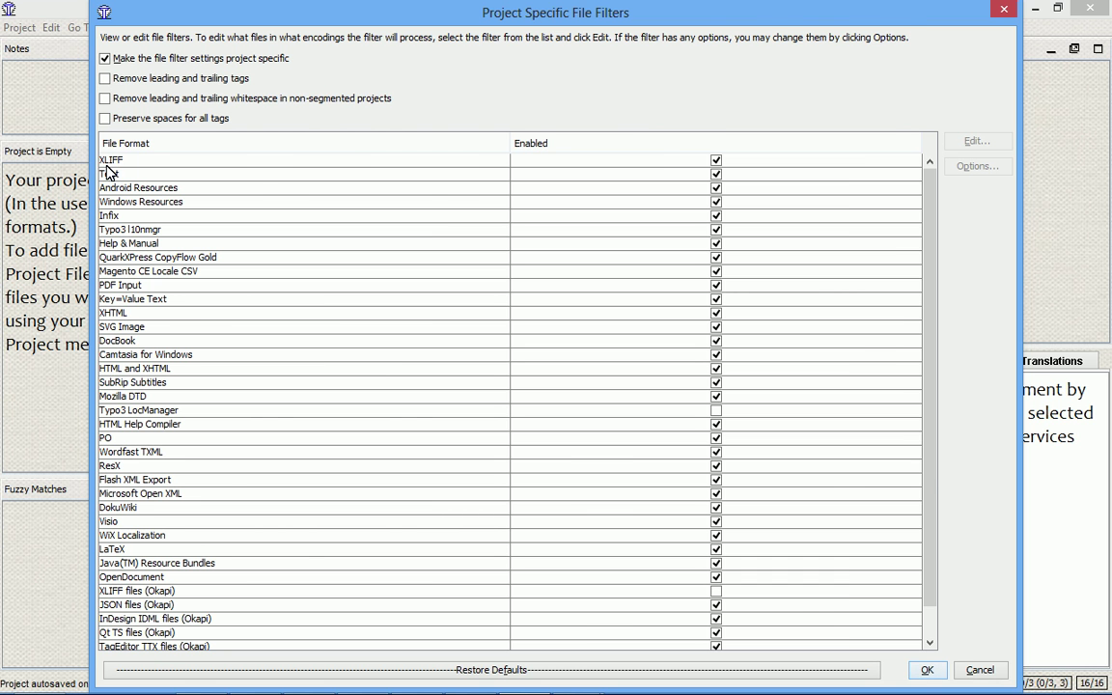
pyautogui.hotkey('alt', 'Tab')
pyautogui.hotkey('alt', 'Tab')
pyautogui.hotkey('alt', 'Tab')
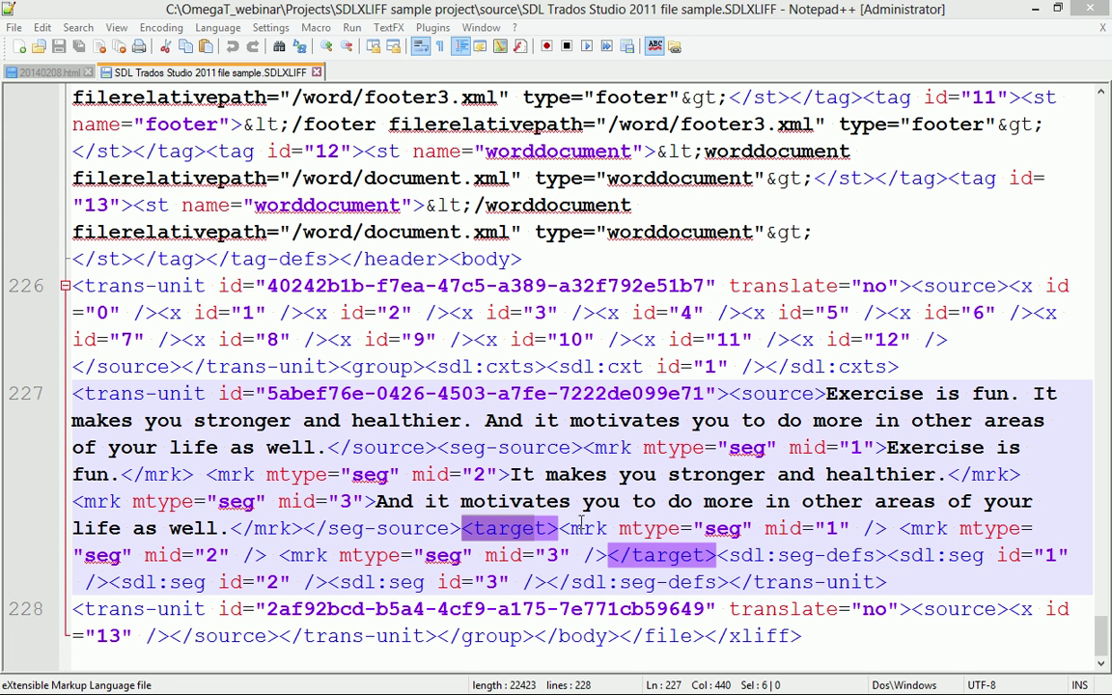
pyautogui.hotkey('alt', 'Tab')
pyautogui.hotkey('alt', 'Tab')
pyautogui.hotkey('alt', 'Tab')
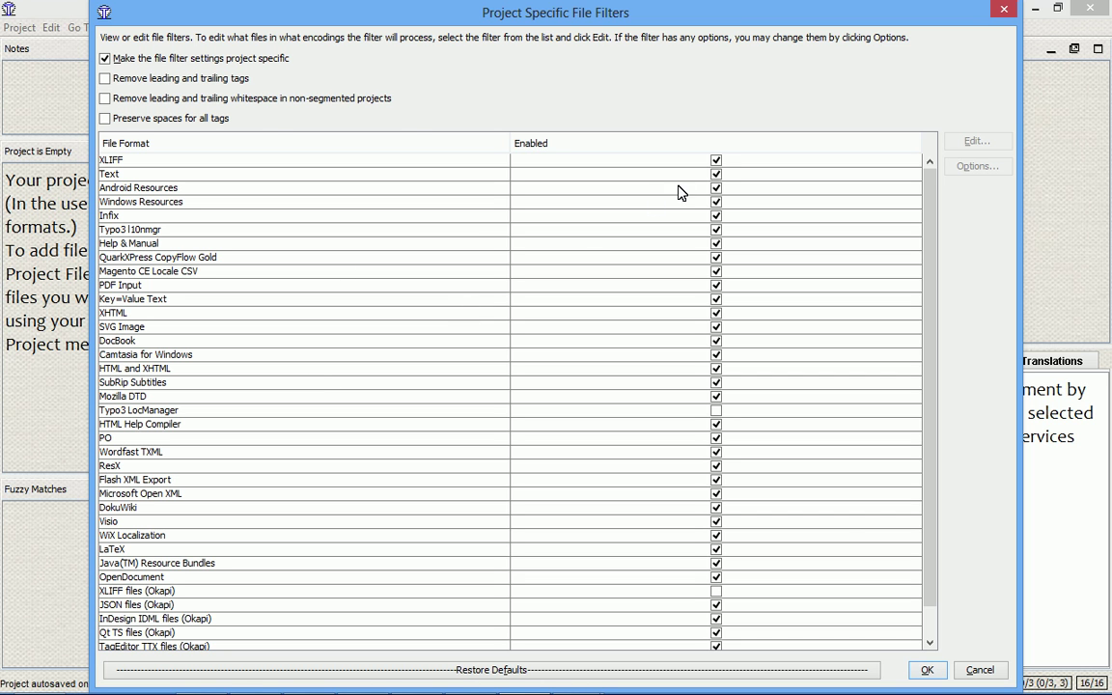
pyautogui.click(716, 159)
pyautogui.click(716, 159)
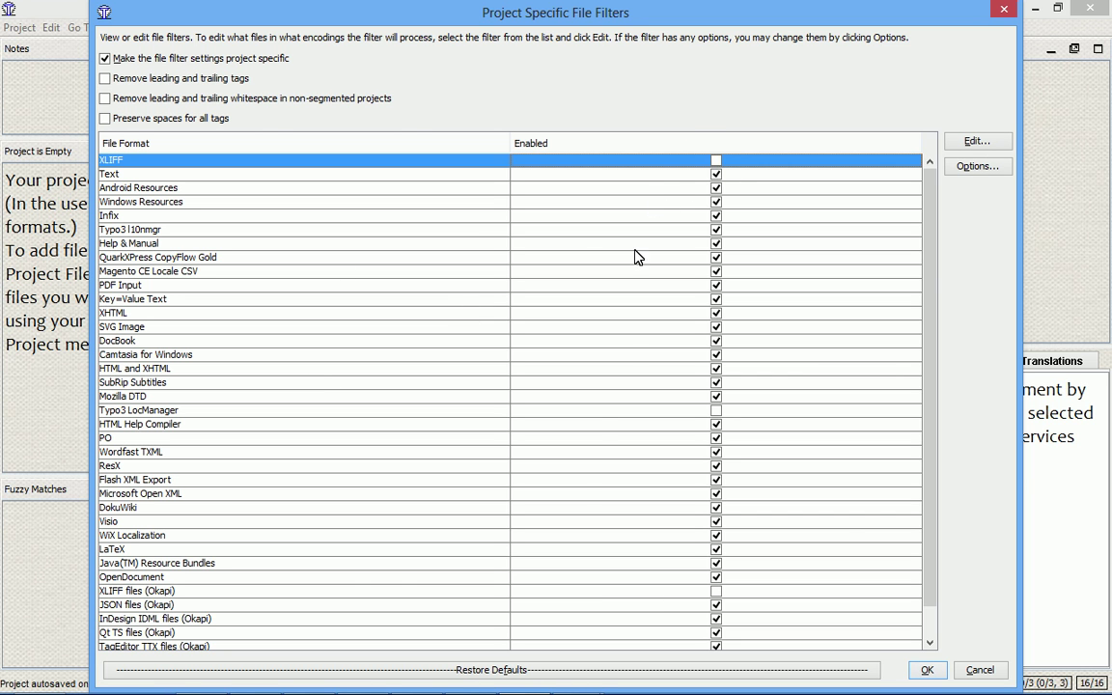
pyautogui.click(716, 590)
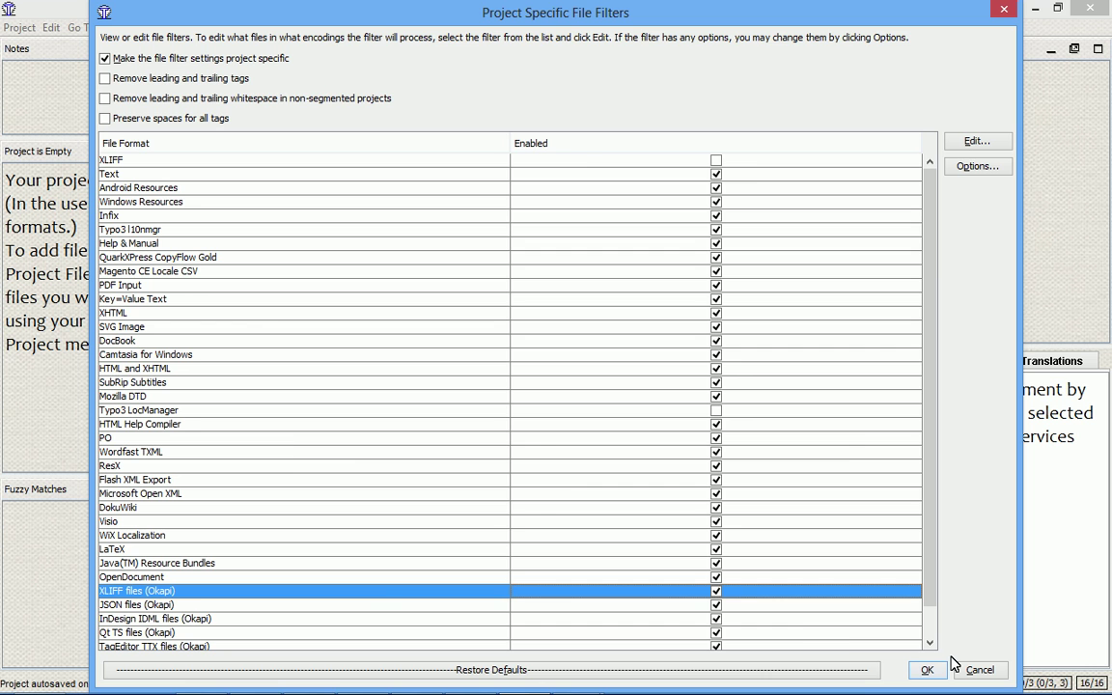
pyautogui.hotkey('alt', 'o')
pyautogui.hotkey('alt', 'o')
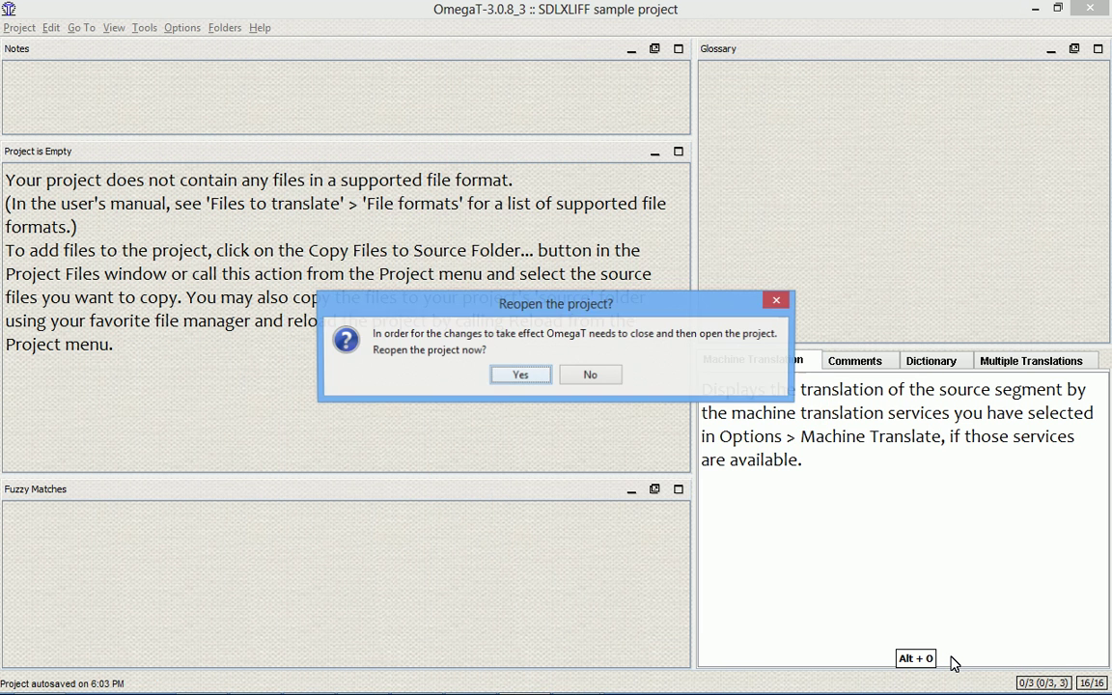
# - Reopen the project so the SDLXLIFF loads as three segments, then switch to Notepad++
pyautogui.hotkey('alt', 'y')
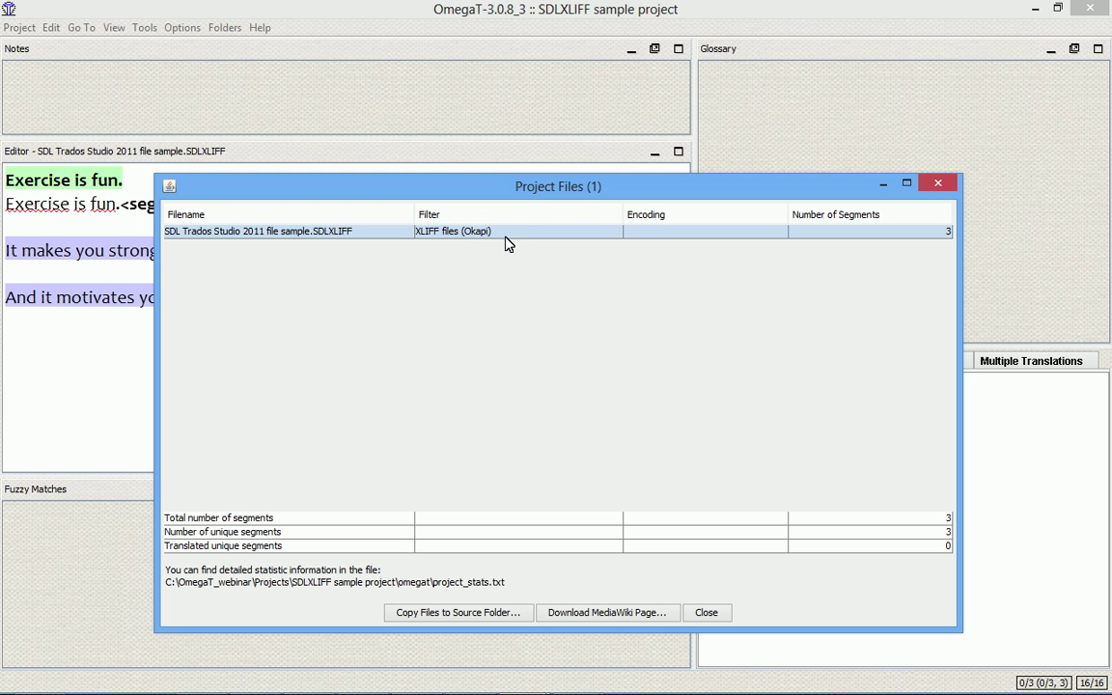
pyautogui.press('Escape')
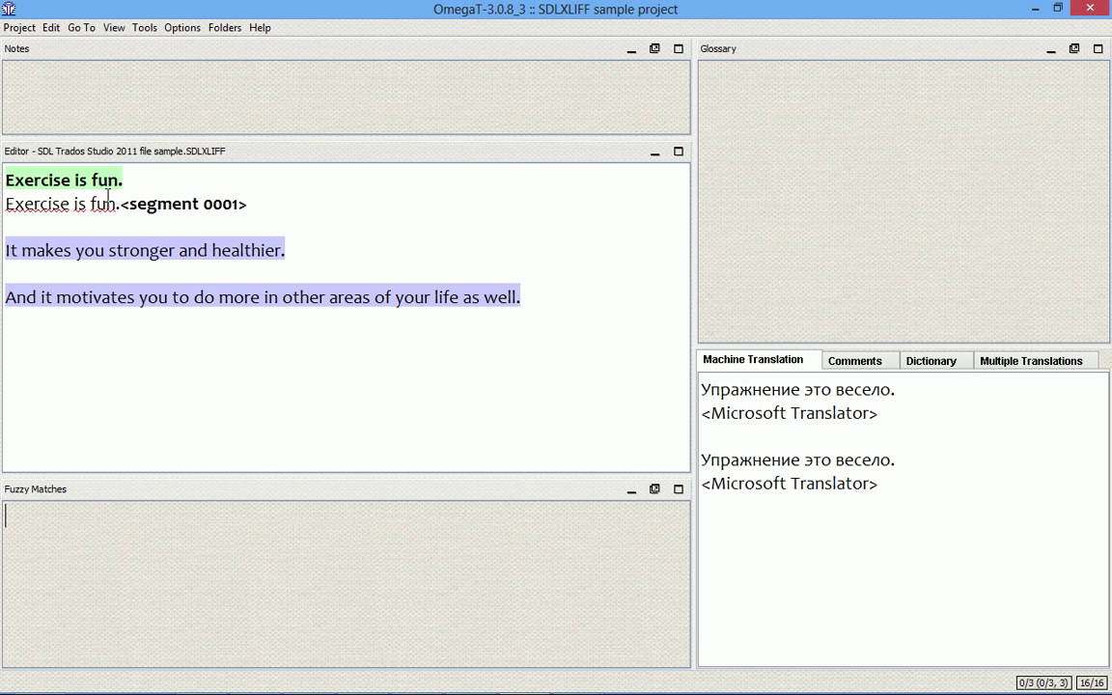
pyautogui.hotkey('alt', 'Tab')
pyautogui.hotkey('alt', 'Tab')
pyautogui.hotkey('alt', 'Tab')
# - Inspect the mrk, seg-source and target tags, select the seg-source block, then view OmegaT's segment 0001
pyautogui.click(568, 529)
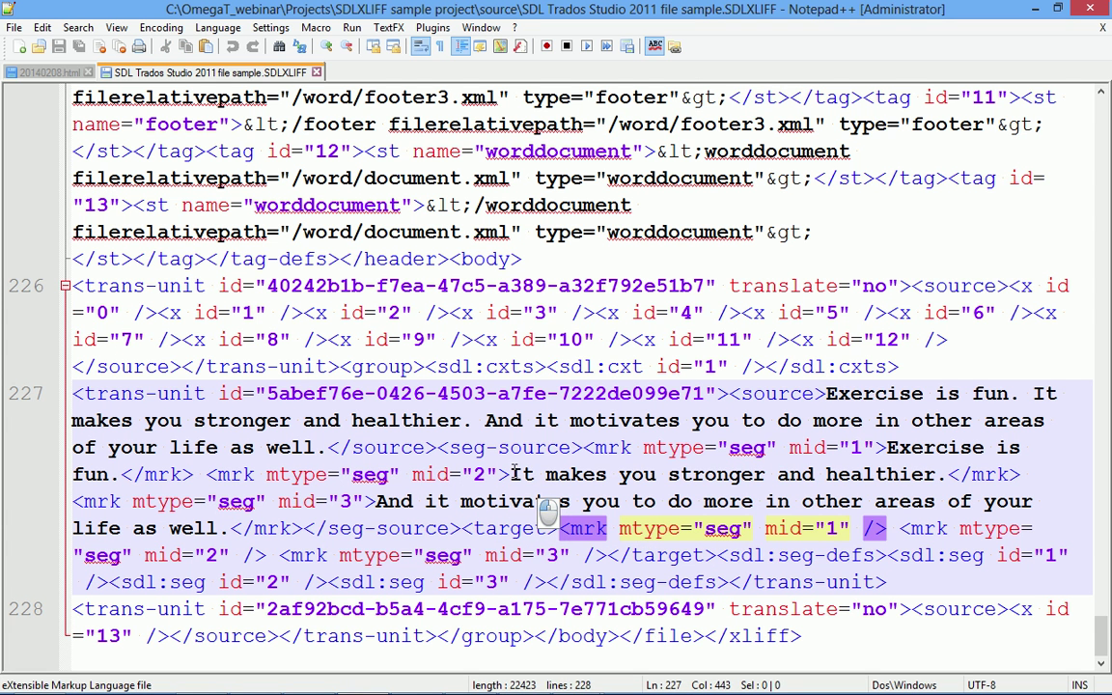
pyautogui.click(483, 447)
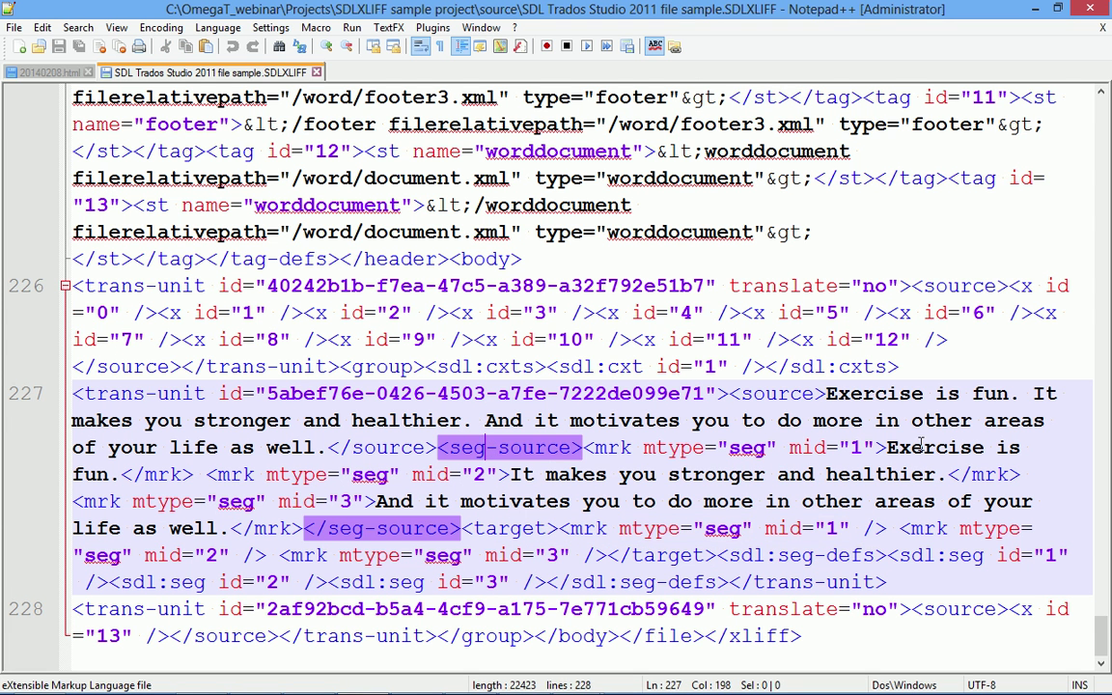
pyautogui.click(724, 474)
pyautogui.click(605, 502)
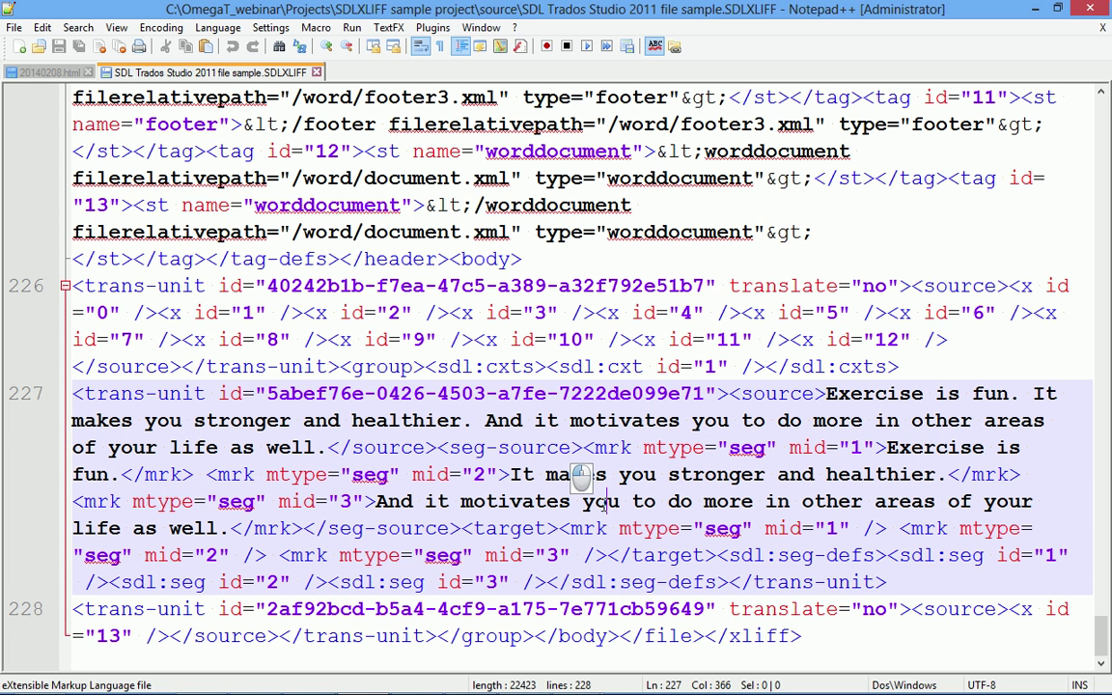
pyautogui.click(462, 448)
pyautogui.moveTo(437, 447); pyautogui.dragTo(471, 528)
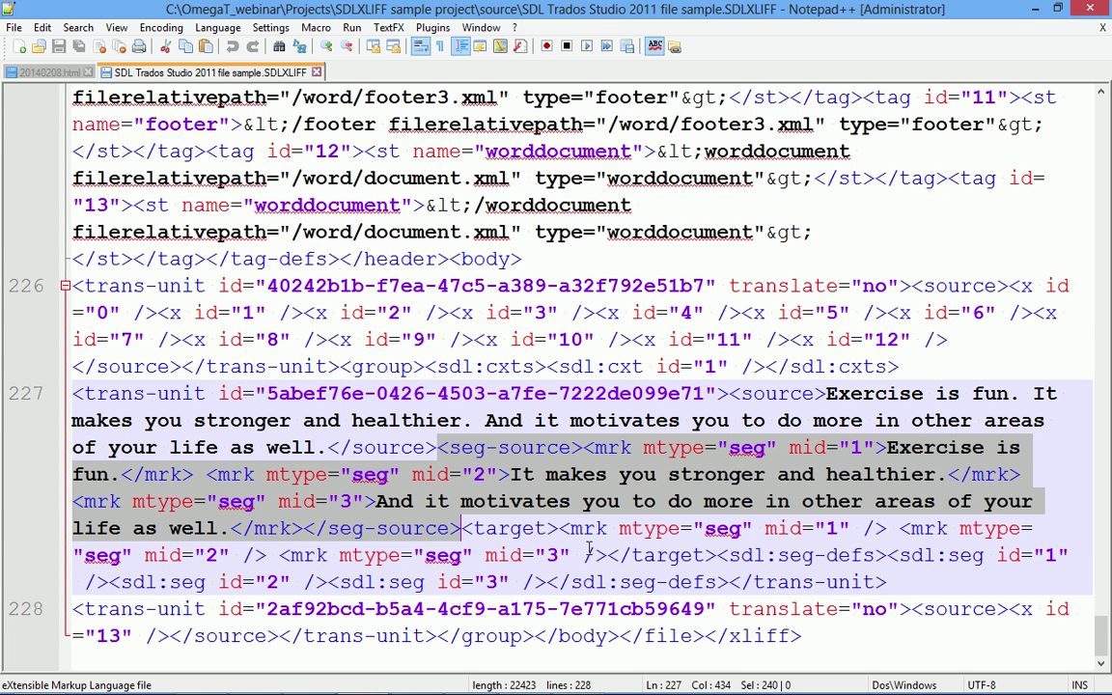
pyautogui.hotkey('alt', 'Tab')
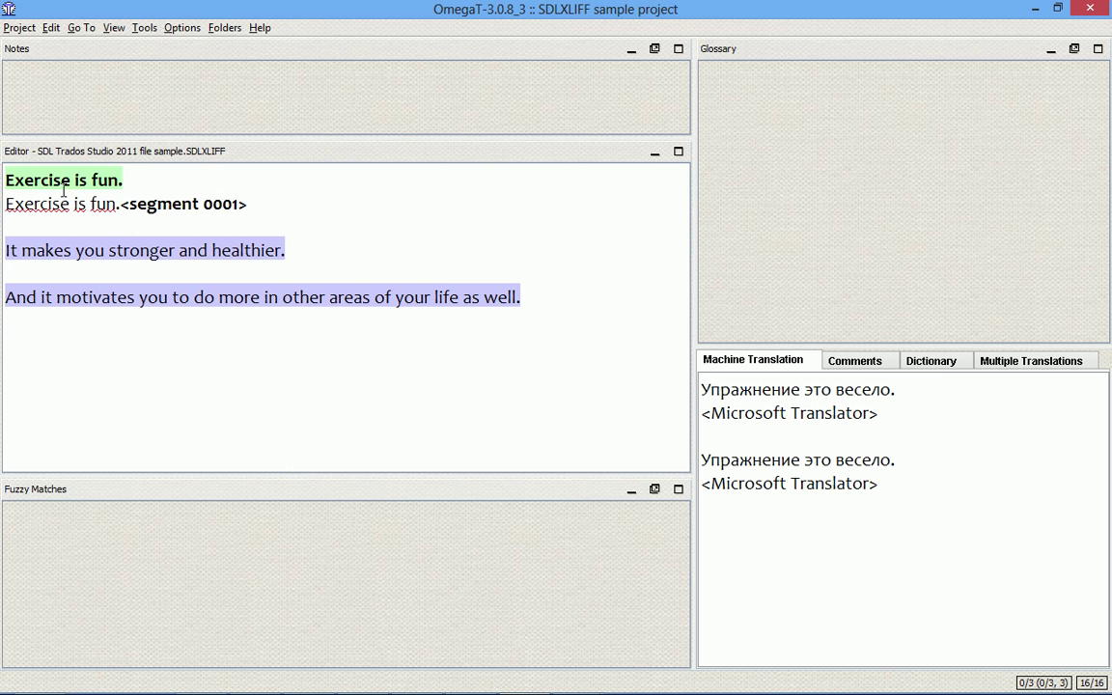
pyautogui.moveTo(100, 193); pyautogui.dragTo(13, 212)
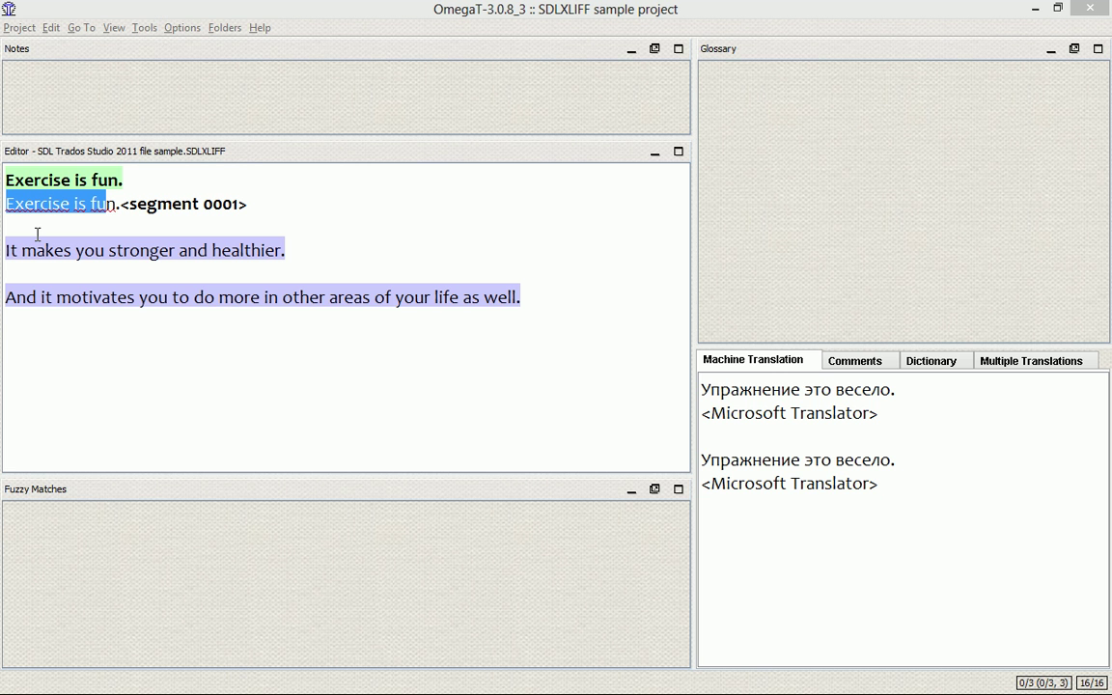
# - Highlight the mrk, target and seg-source tag pairs, confirming the target holds only empty mrk markers
pyautogui.hotkey('alt', 'Tab')
pyautogui.hotkey('alt', 'Tab')
pyautogui.hotkey('alt', 'Tab')
pyautogui.hotkey('alt', 'Tab')
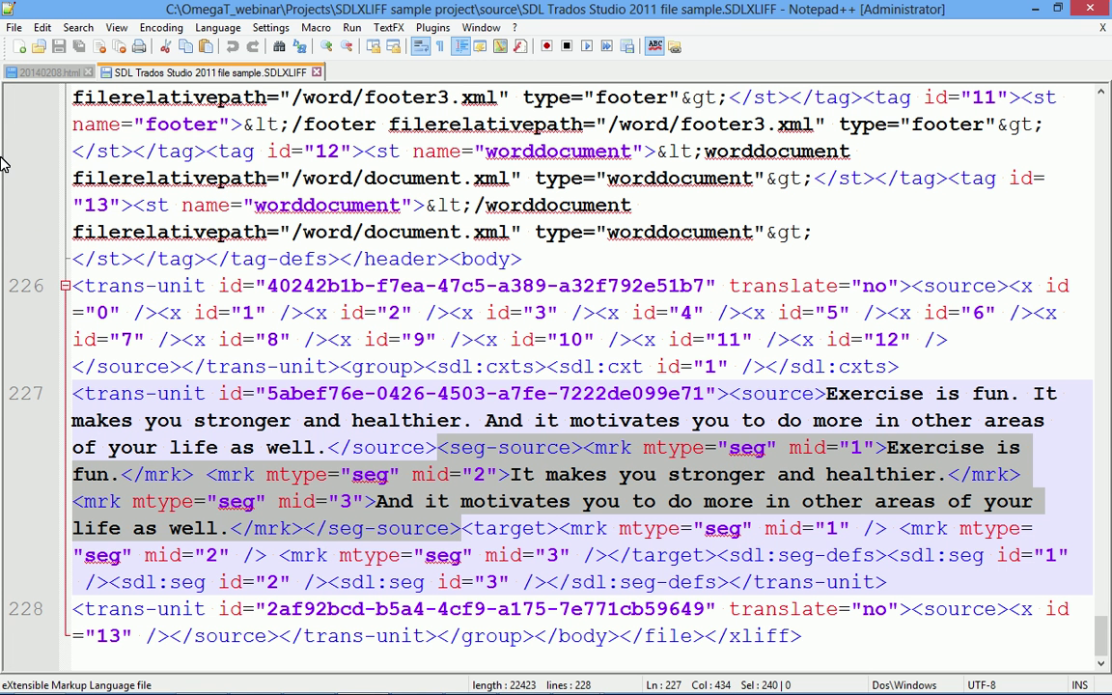
pyautogui.click(566, 527)
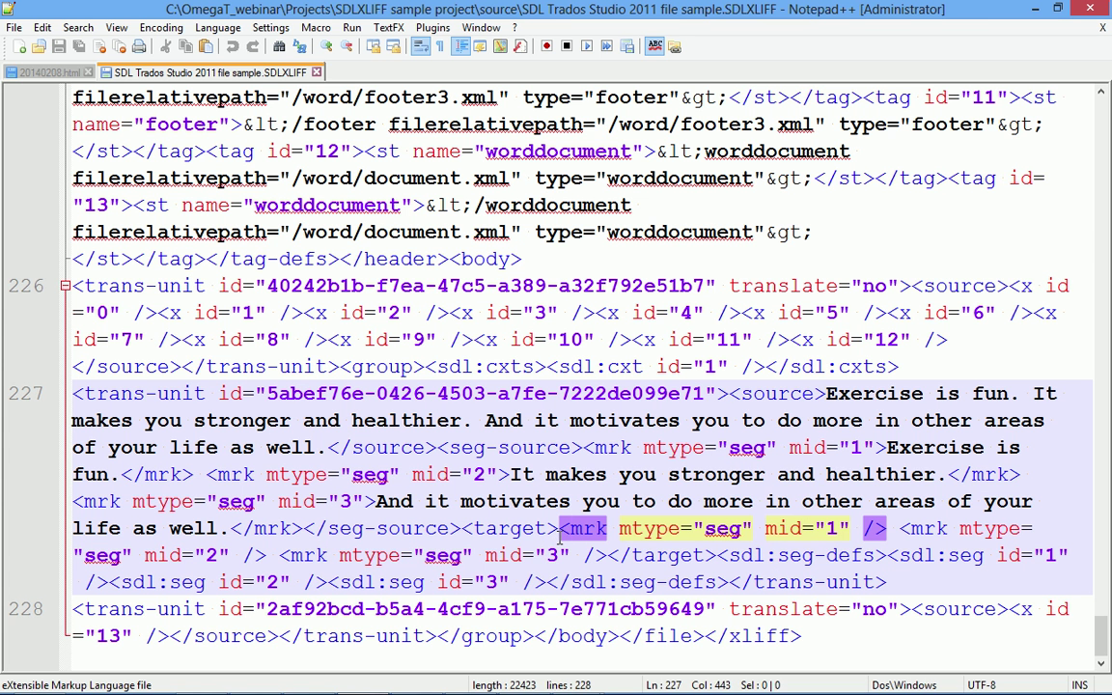
pyautogui.click(508, 529)
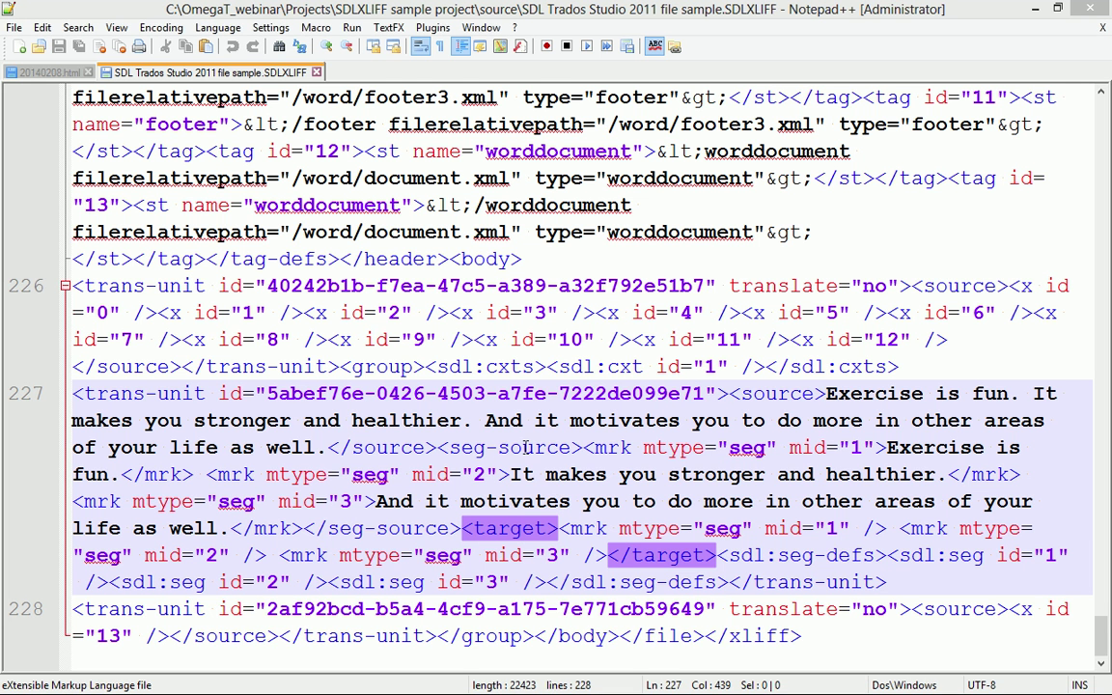
pyautogui.click(523, 447)
pyautogui.click(677, 556)
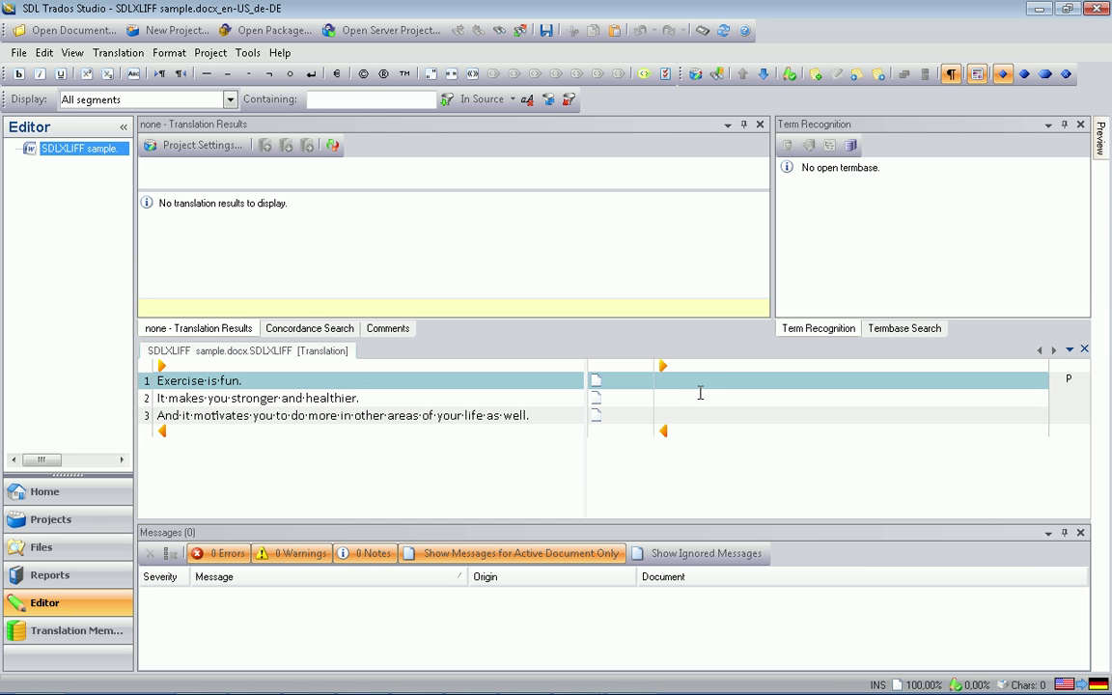
# - From segment 3, run Translation > Copy All Source to Target to fill all three targets
pyautogui.press('Down')
pyautogui.press('Down')
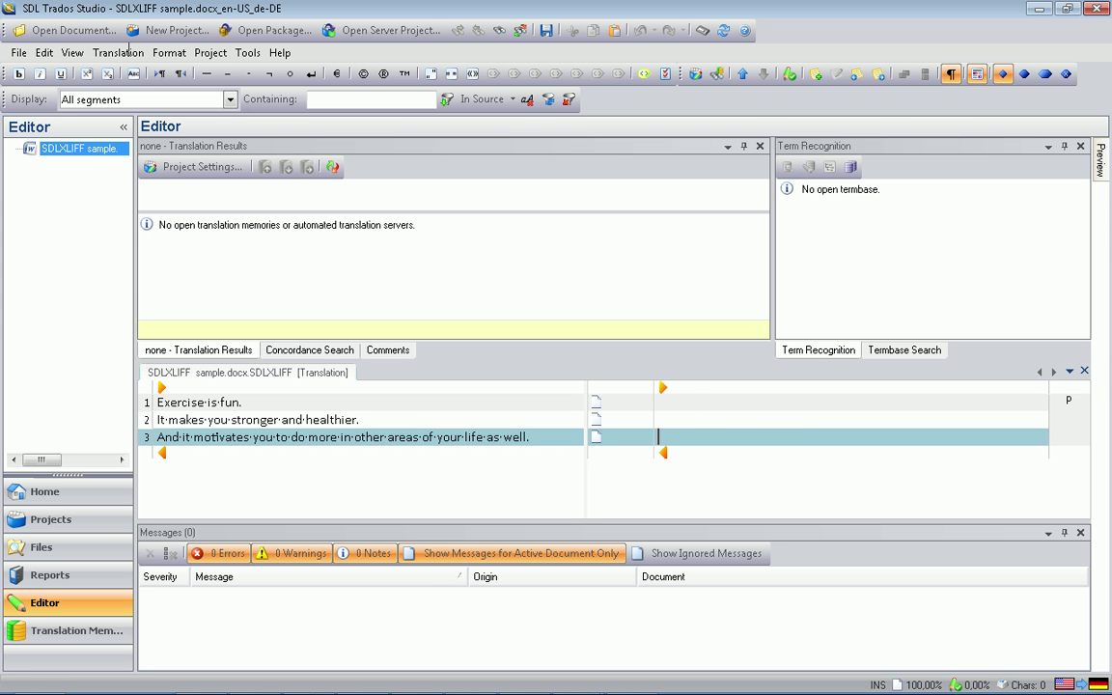
pyautogui.click(128, 54)
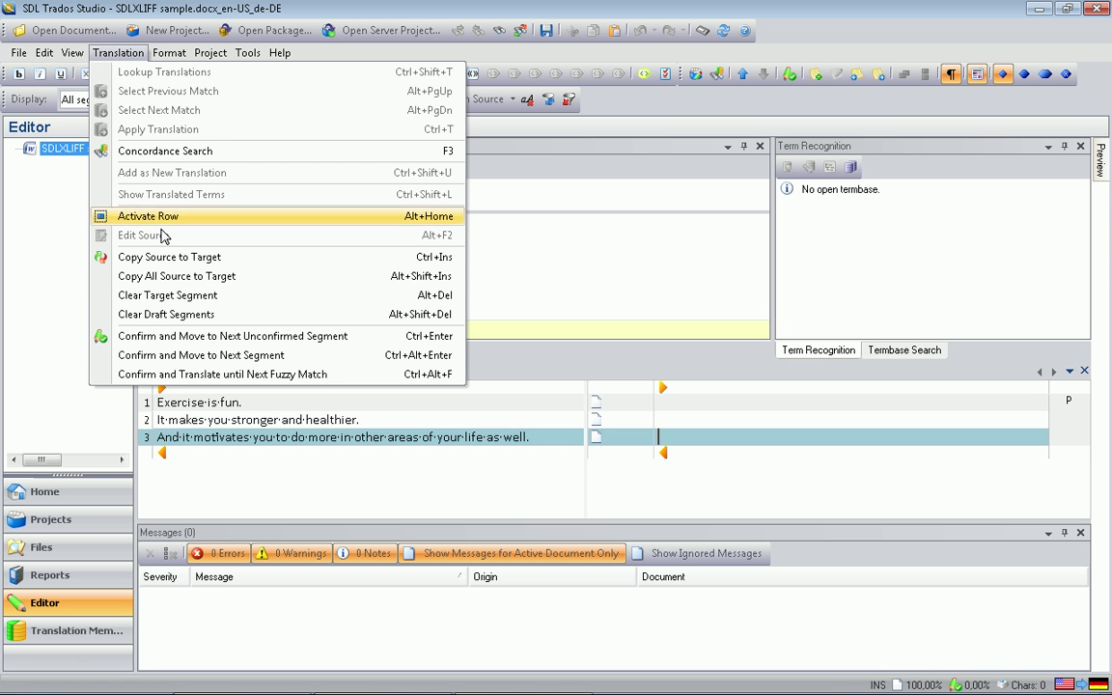
pyautogui.click(221, 276)
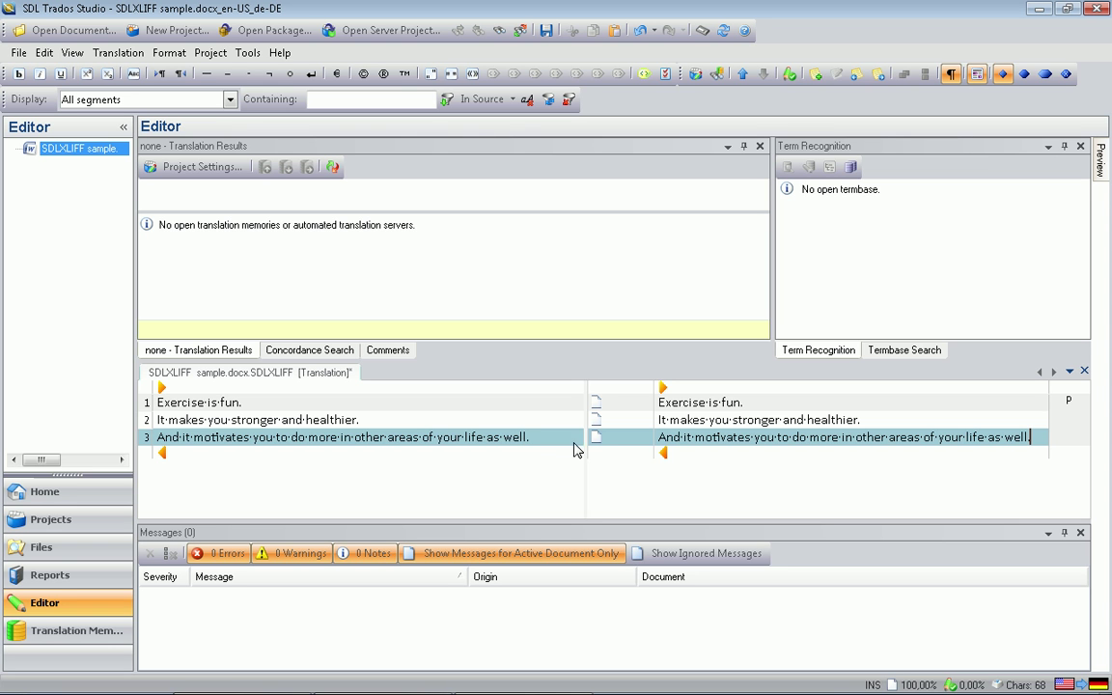
# - Inspect trans-unit 227's target element, now holding three mrk segments with the English source
pyautogui.click(753, 420)
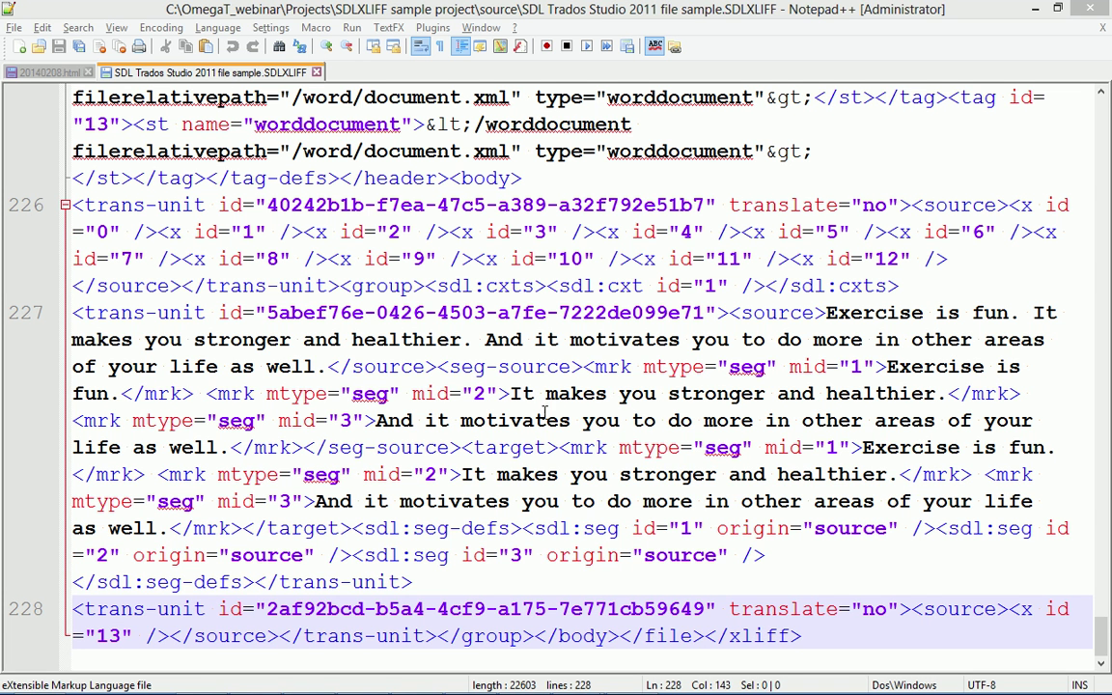
pyautogui.doubleClick(520, 449)
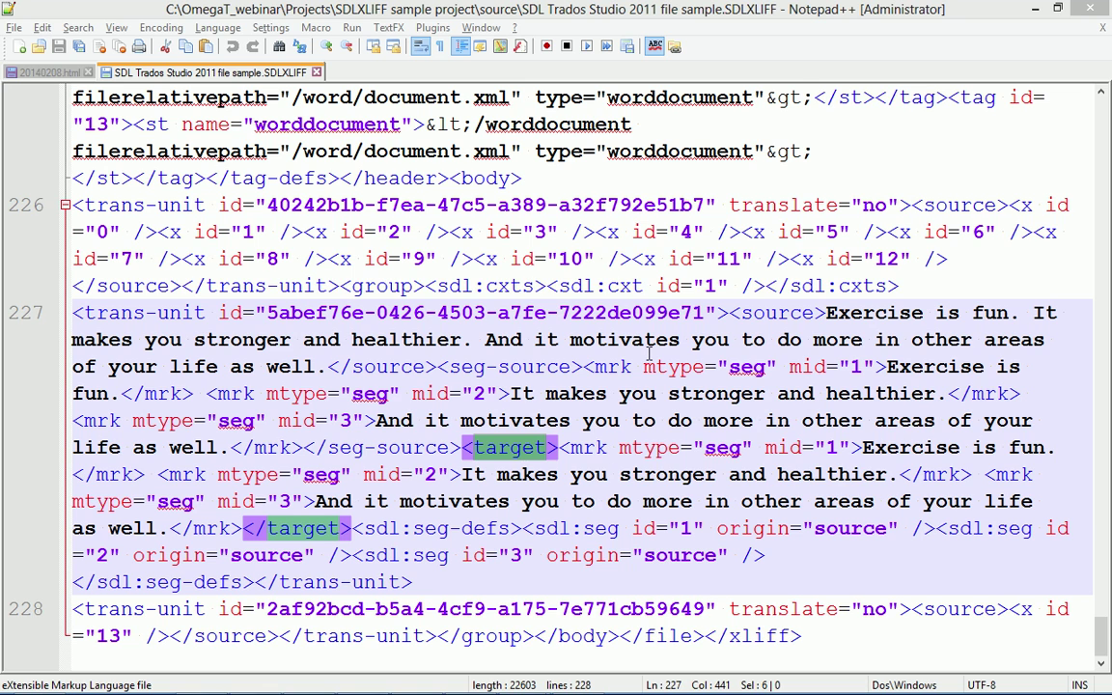
# - Switch back to OmegaT and reopen the SDLXLIFF sample project
pyautogui.hotkey('alt', 'Tab')
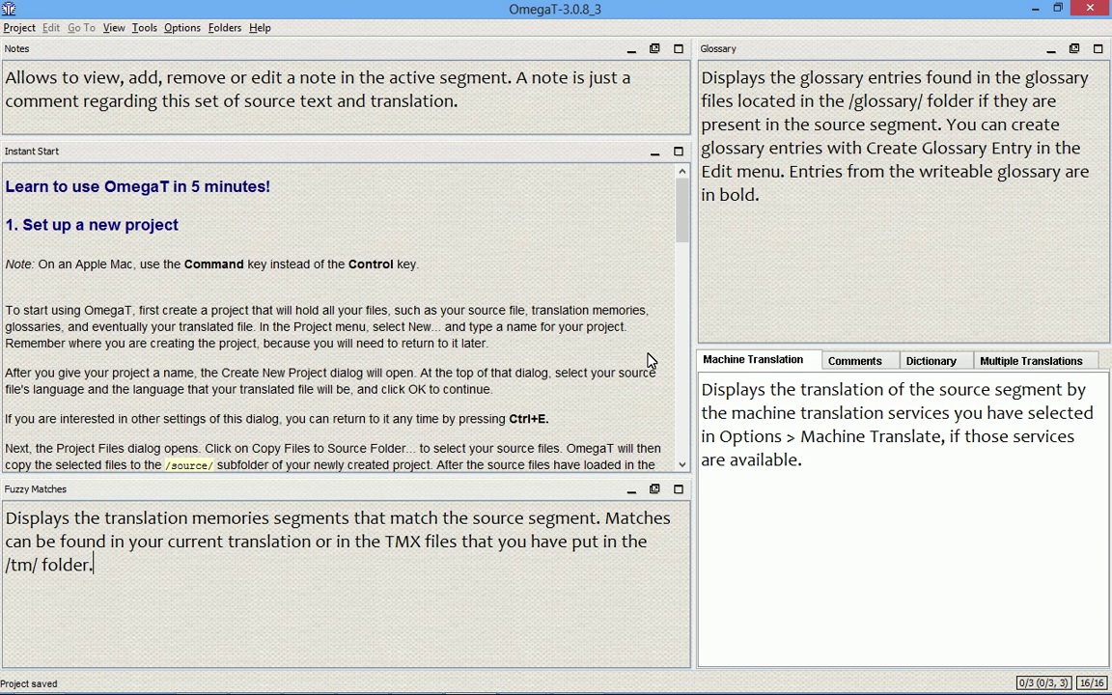
pyautogui.hotkey('ctrl', 'o')
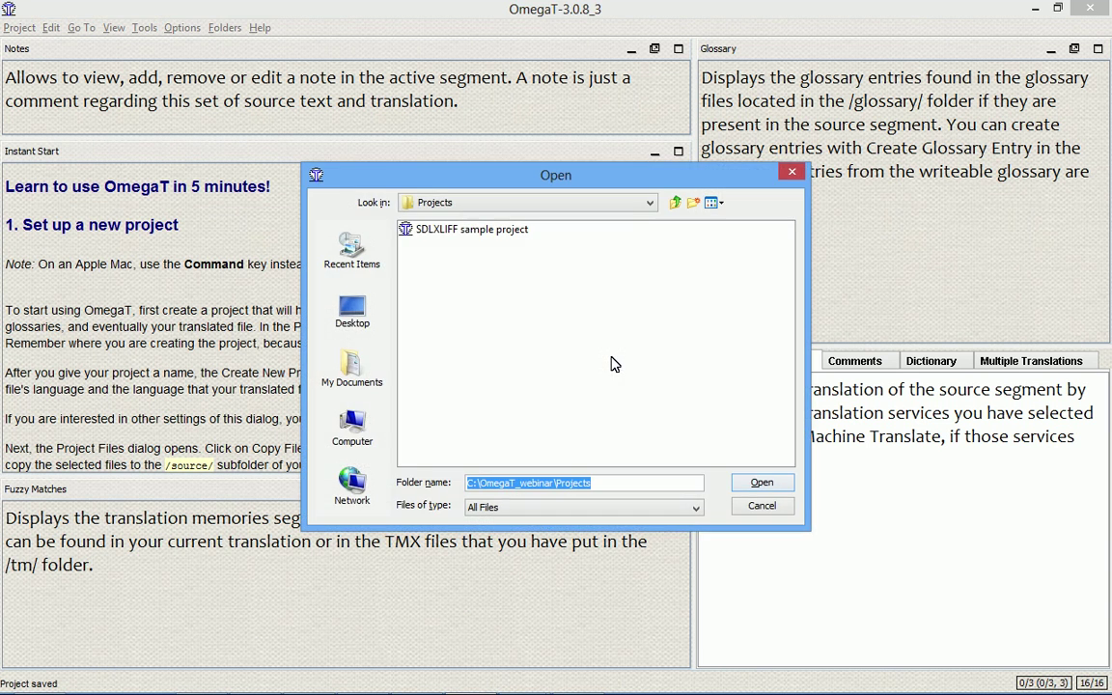
pyautogui.doubleClick(515, 229)
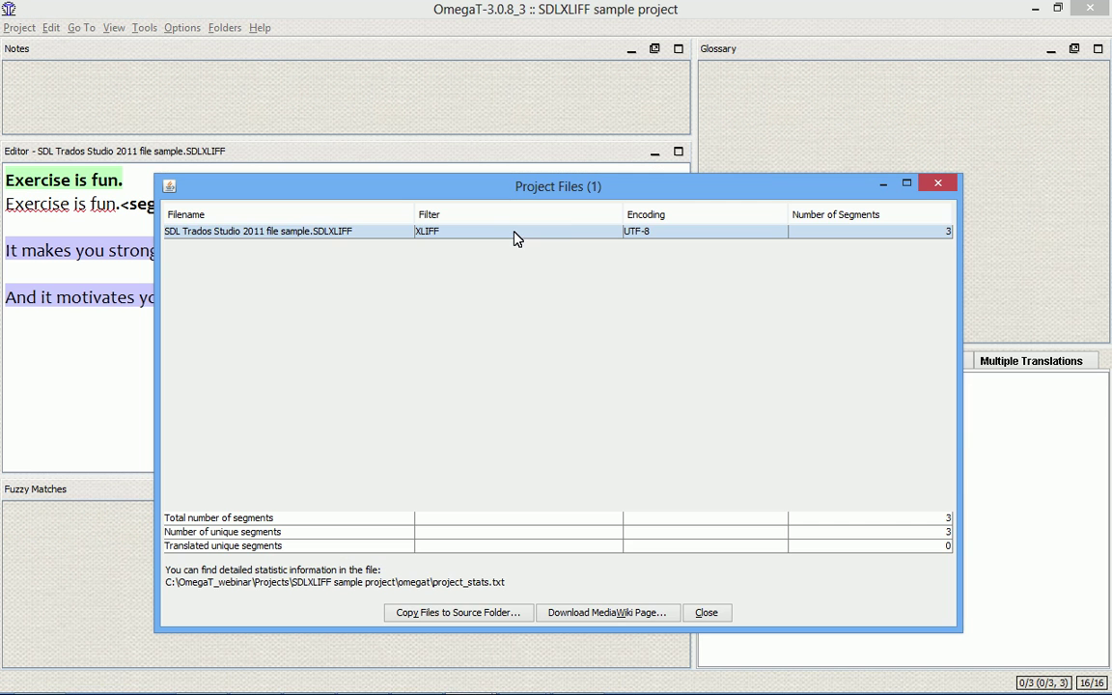
# - Move the Project Files list aside to uncover the editor, then close it
pyautogui.moveTo(575, 185); pyautogui.dragTo(610, 232)
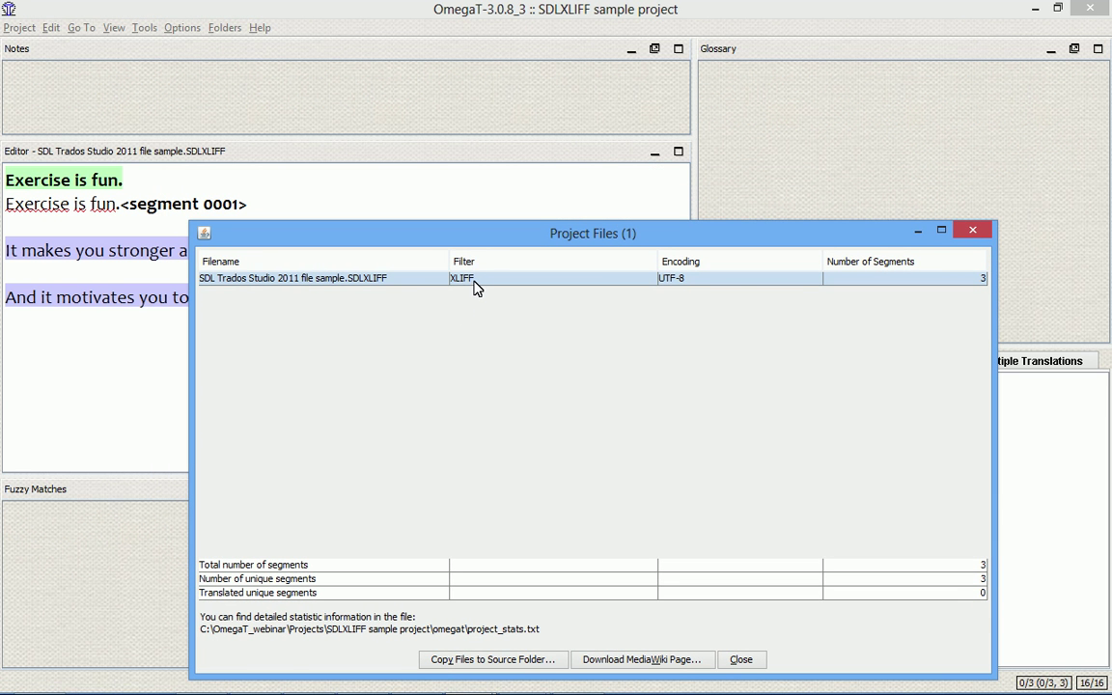
pyautogui.moveTo(500, 243); pyautogui.dragTo(486, 344)
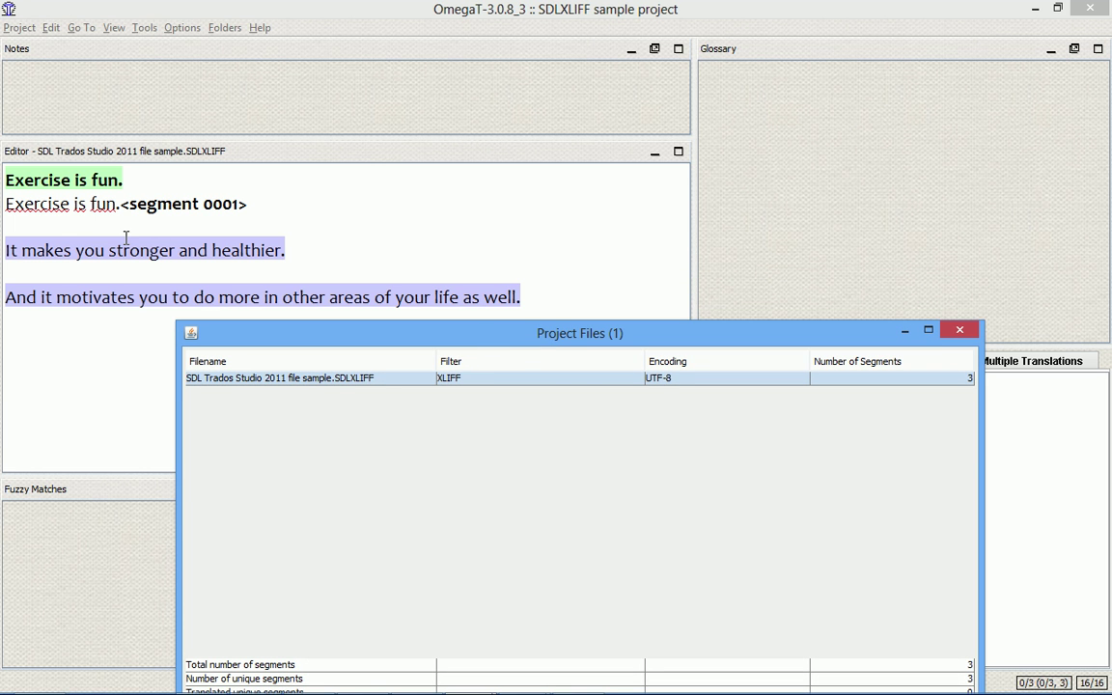
pyautogui.moveTo(549, 337); pyautogui.dragTo(584, 287)
pyautogui.press('Escape')
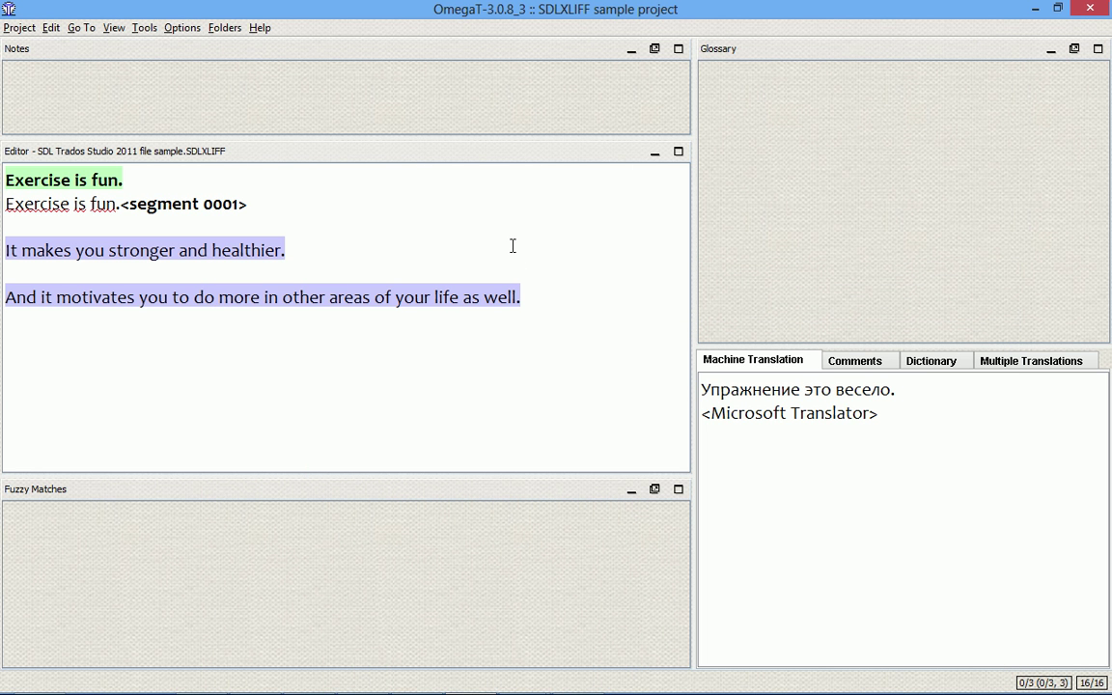
# - Insert the Microsoft Translator Russian suggestion into segments 1, 2 and 3, then return to segment 2
pyautogui.press('End')
pyautogui.hotkey('ctrl', 'm')
pyautogui.press('Return')
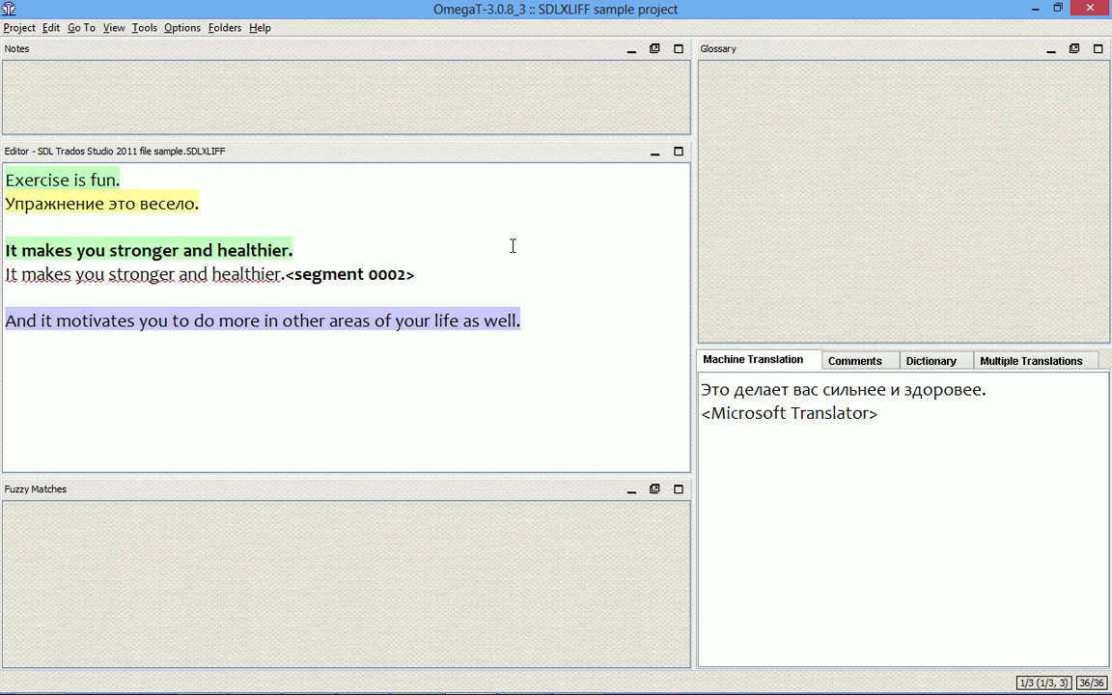
pyautogui.hotkey('ctrl', 'm')
pyautogui.press('Return')
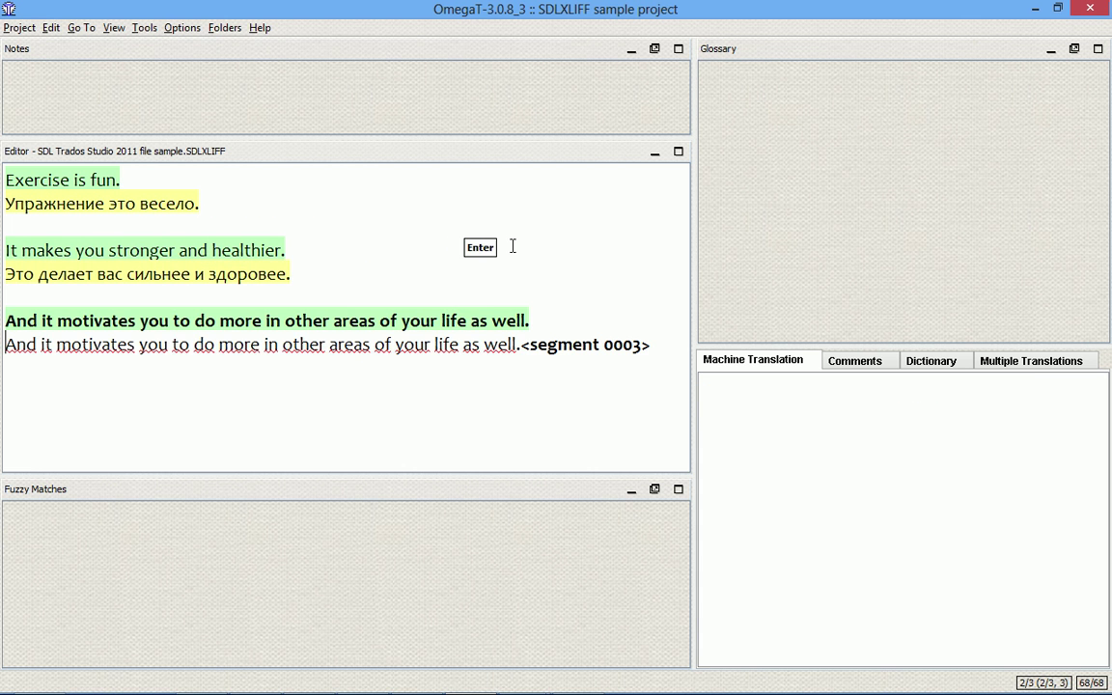
pyautogui.hotkey('ctrl', 'm')
pyautogui.hotkey('ctrl', 'Return')
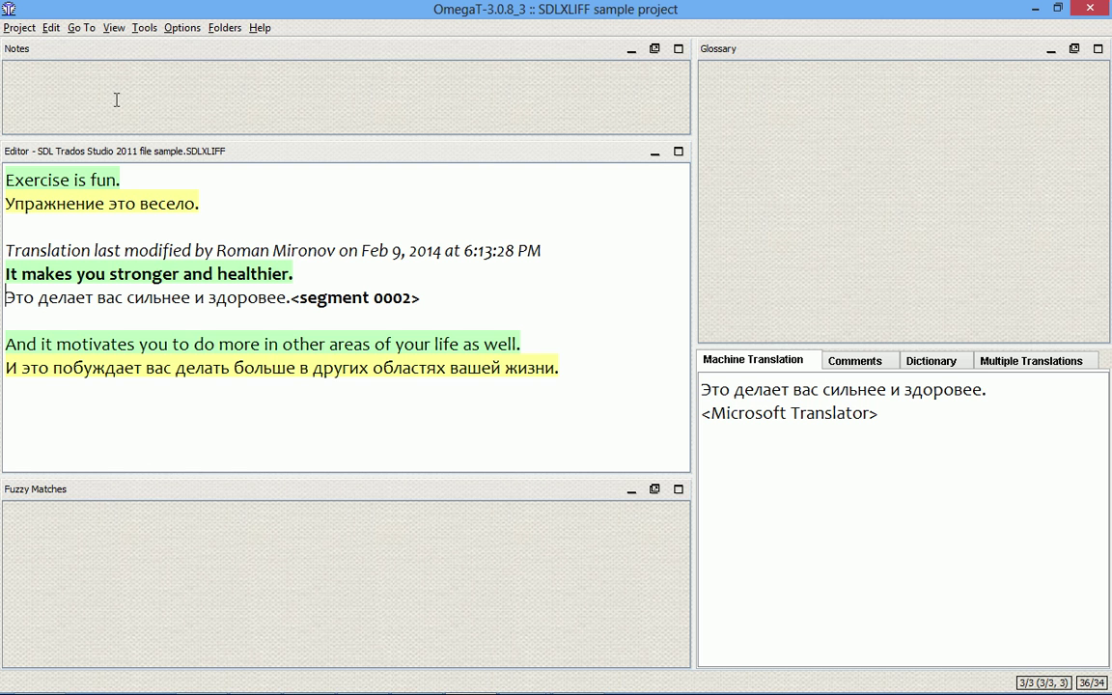
# - Create the translated documents and open 'SDL Trados Studio 2011 file sample.SDLXLIFF' from the target folder
pyautogui.click(21, 28)
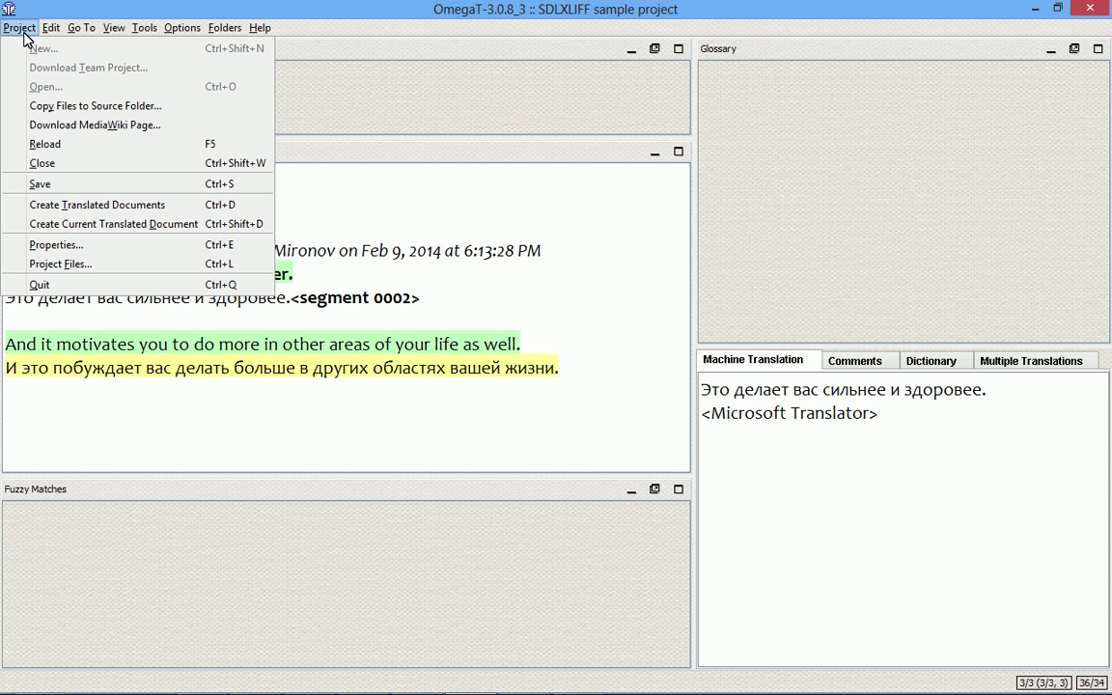
pyautogui.click(49, 205)
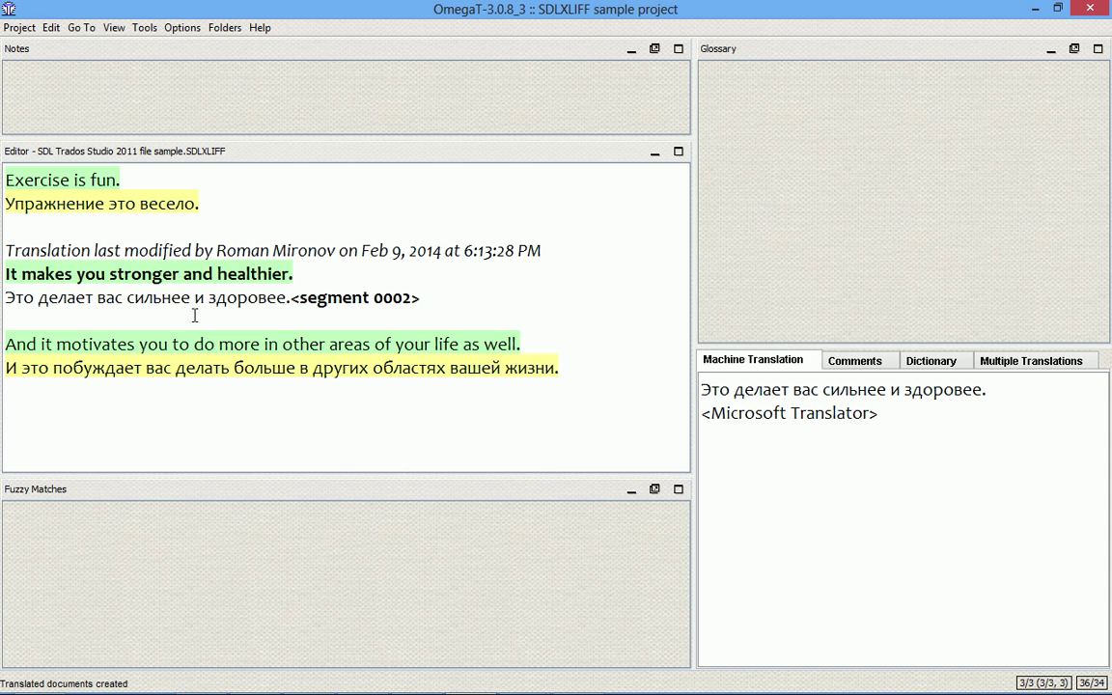
pyautogui.click(232, 31)
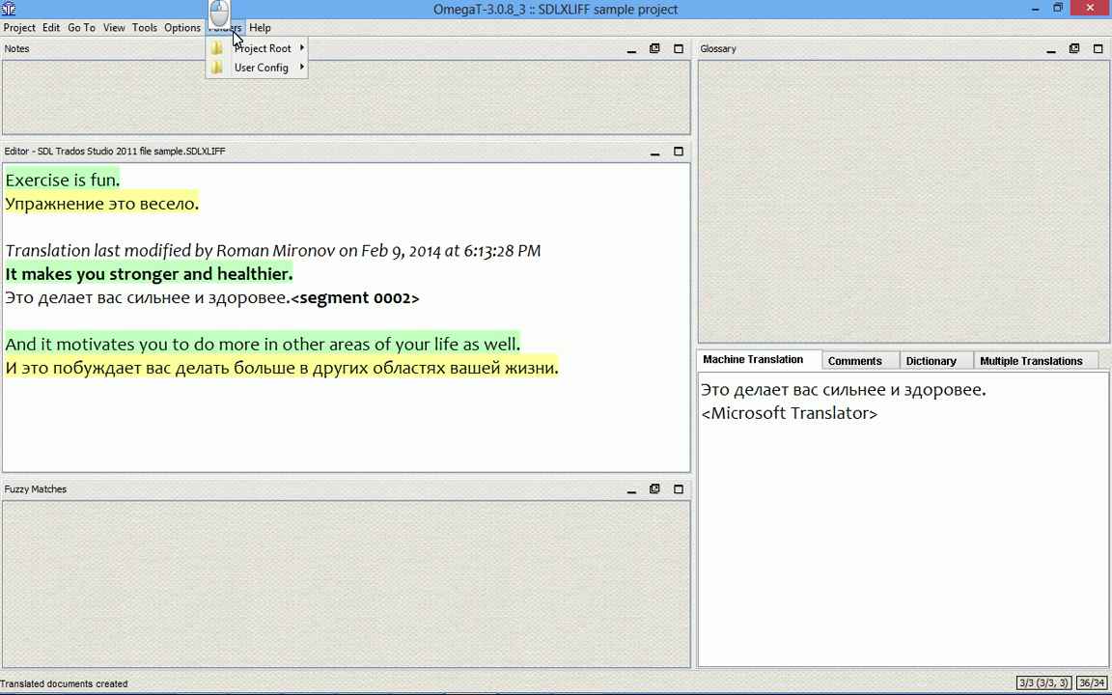
pyautogui.moveTo(253, 48)
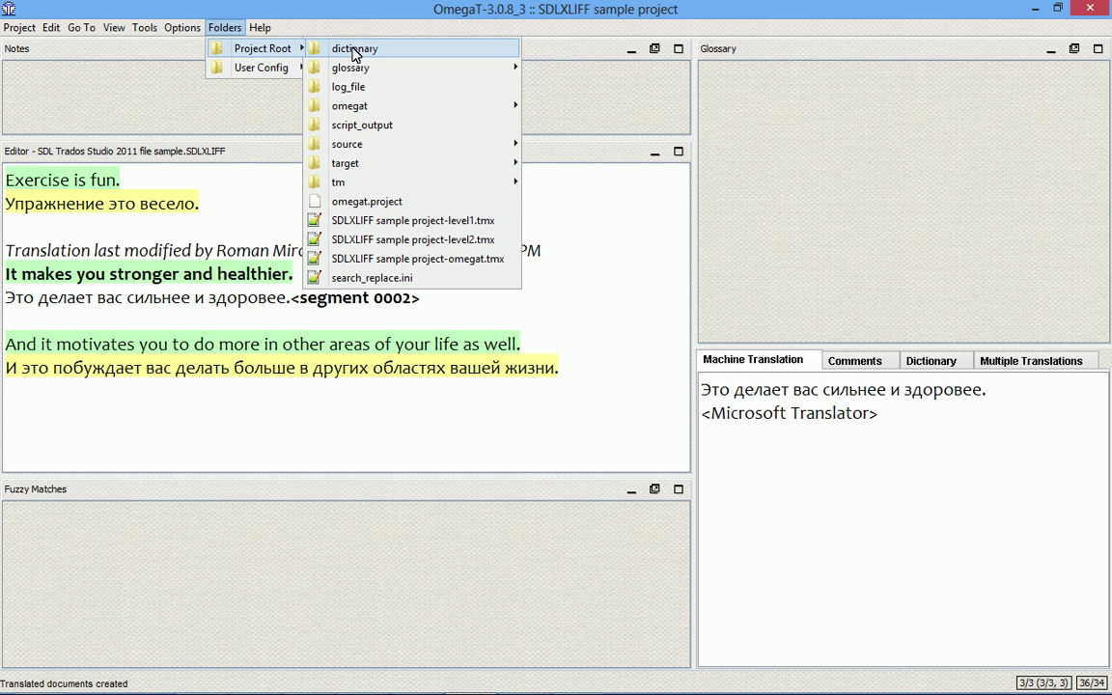
pyautogui.moveTo(344, 163)
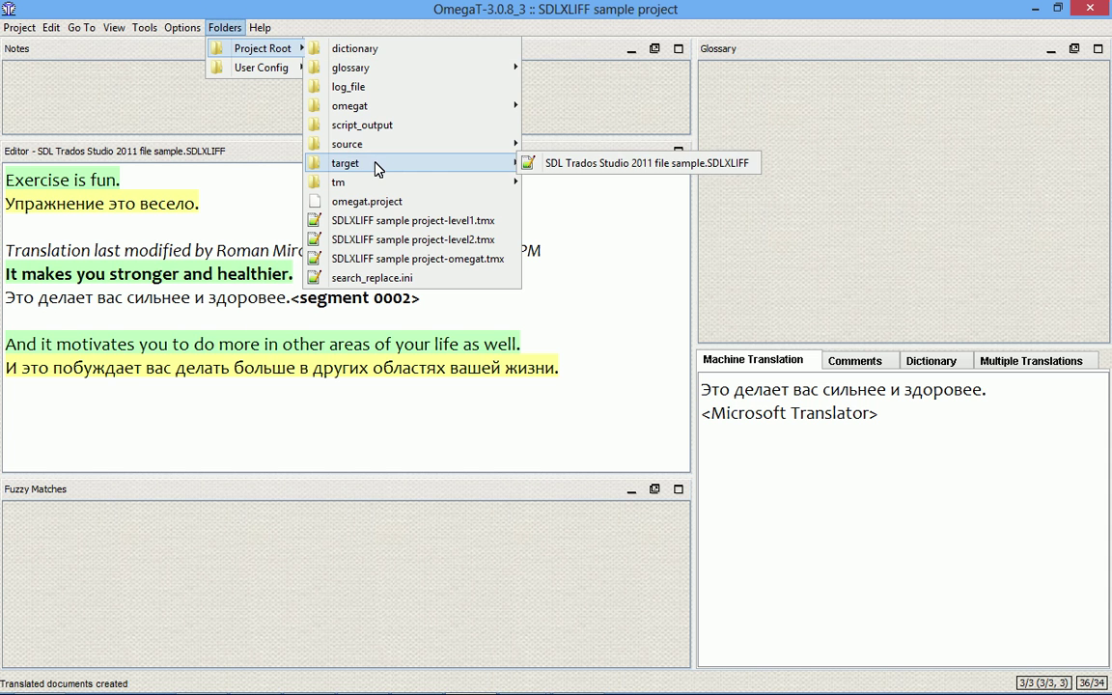
pyautogui.click(530, 164)
# - Compare the translated file's Russian <target> on line 228 with the source file's English target text
pyautogui.click(513, 198)
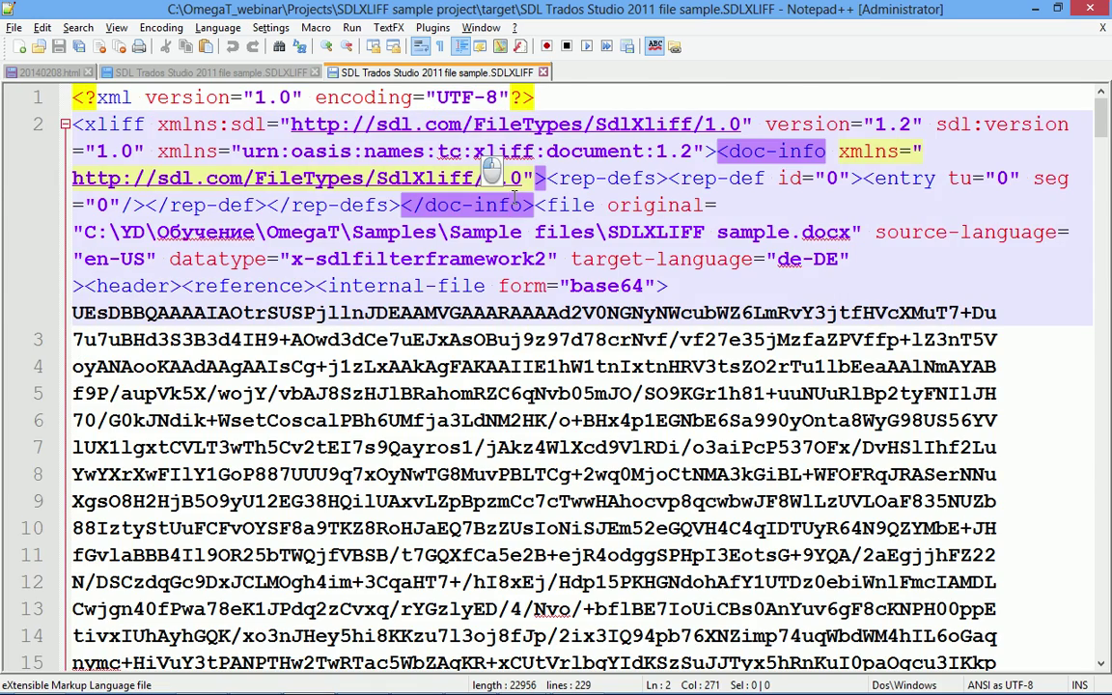
pyautogui.hotkey('ctrl', 'End')
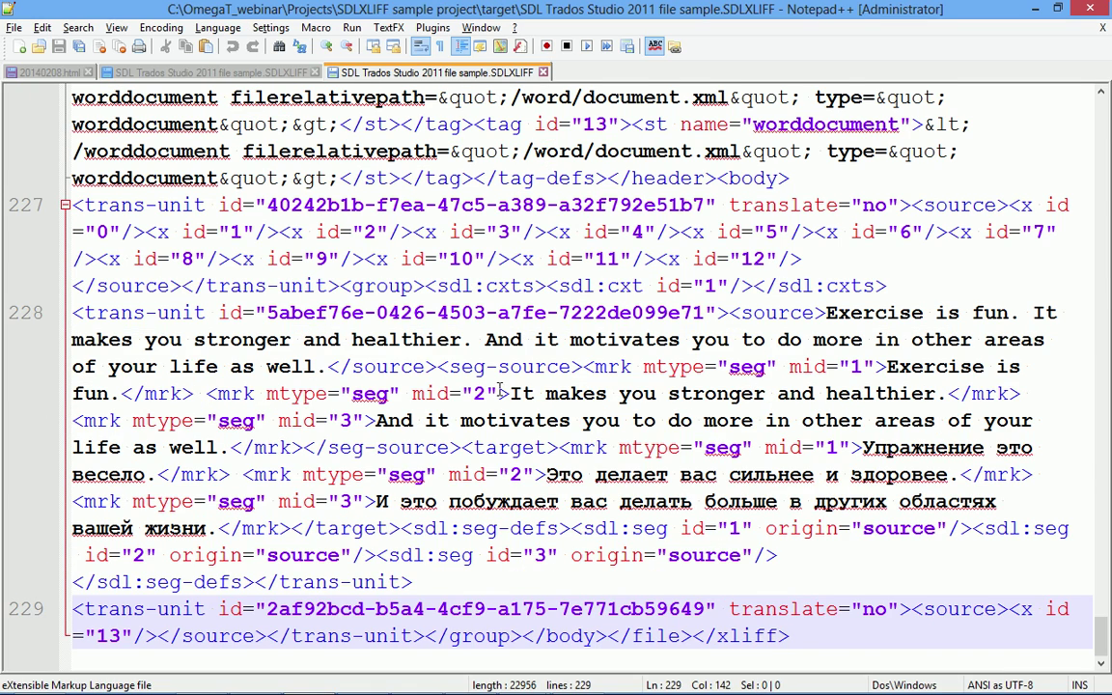
pyautogui.click(521, 447)
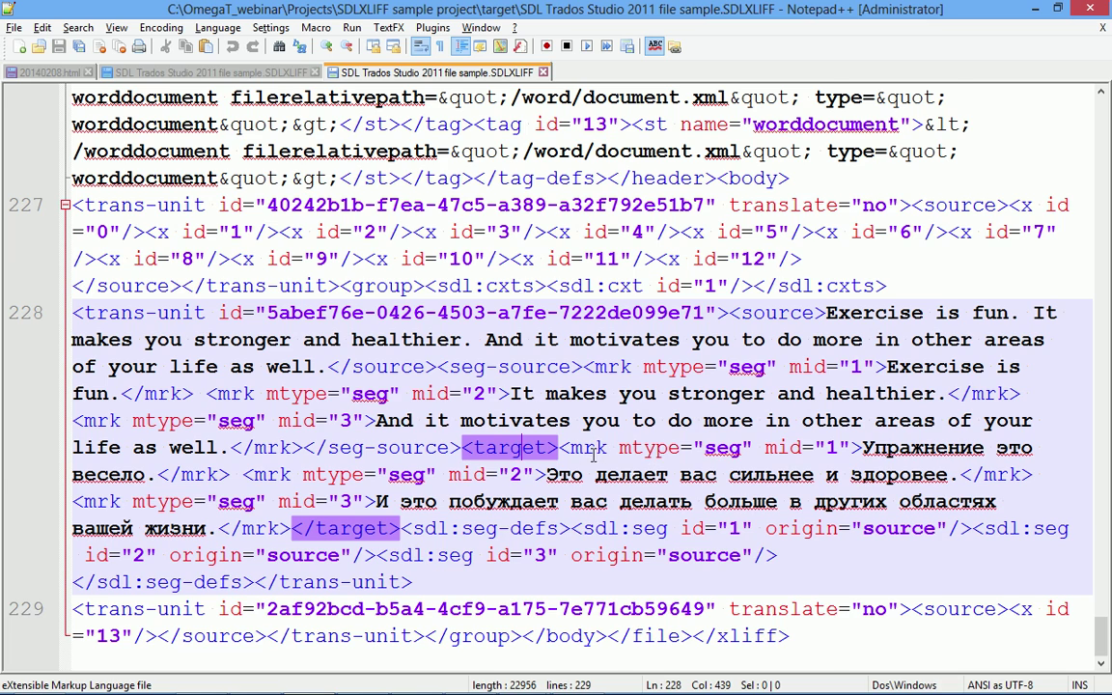
pyautogui.click(245, 73)
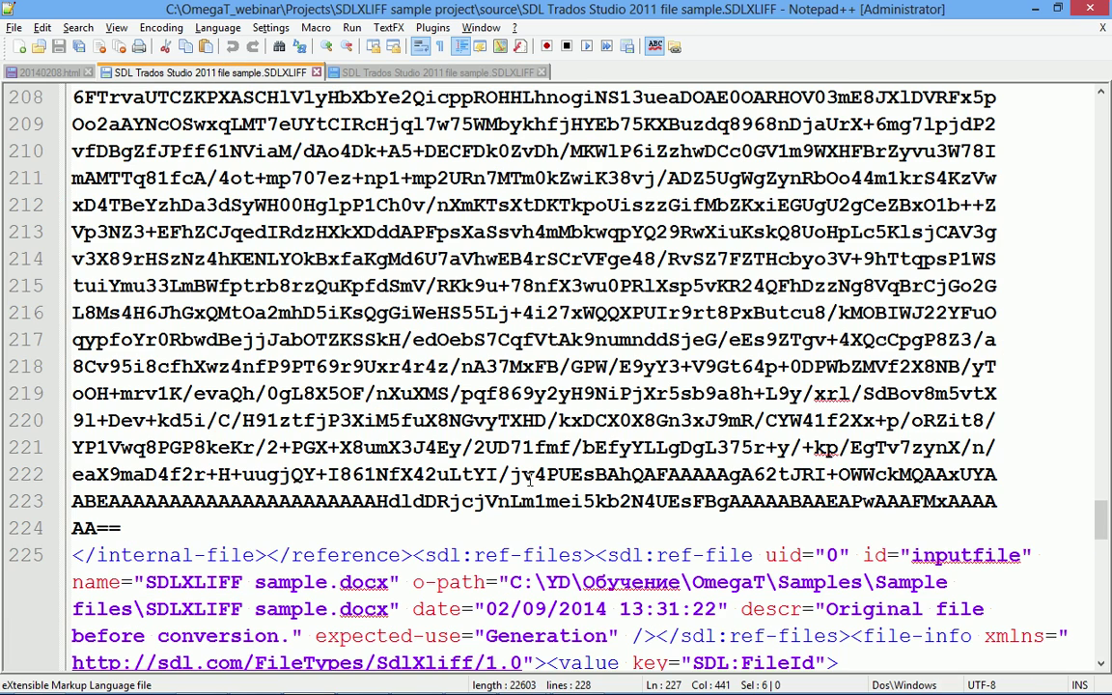
pyautogui.hotkey('ctrl', 'End')
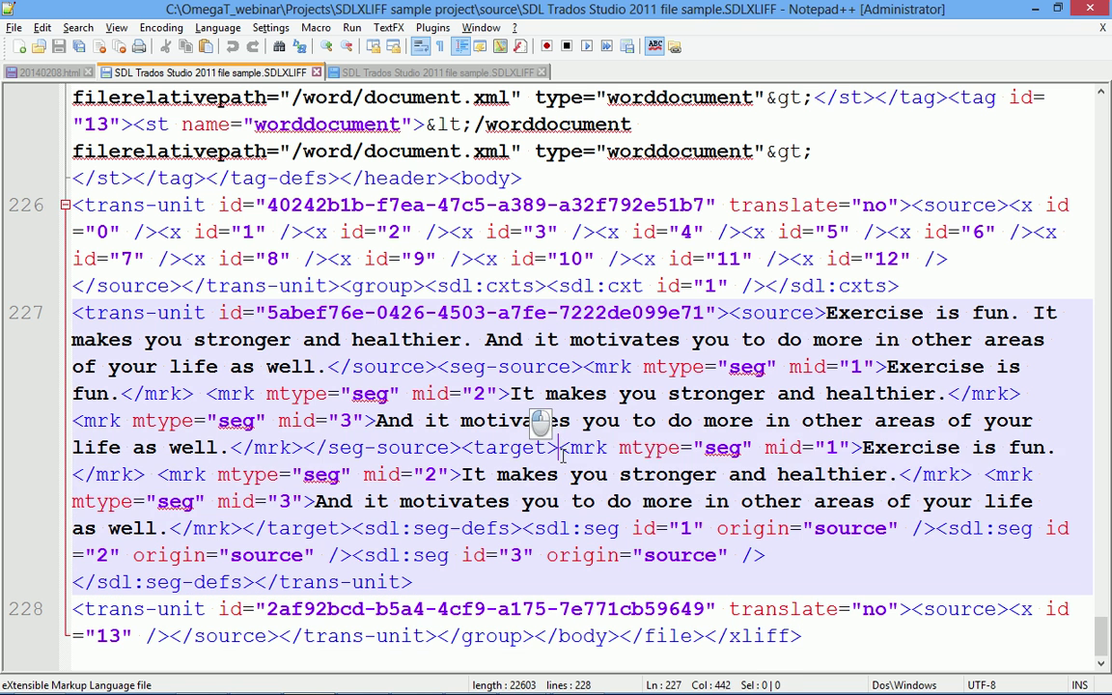
pyautogui.moveTo(558, 448); pyautogui.dragTo(183, 541)
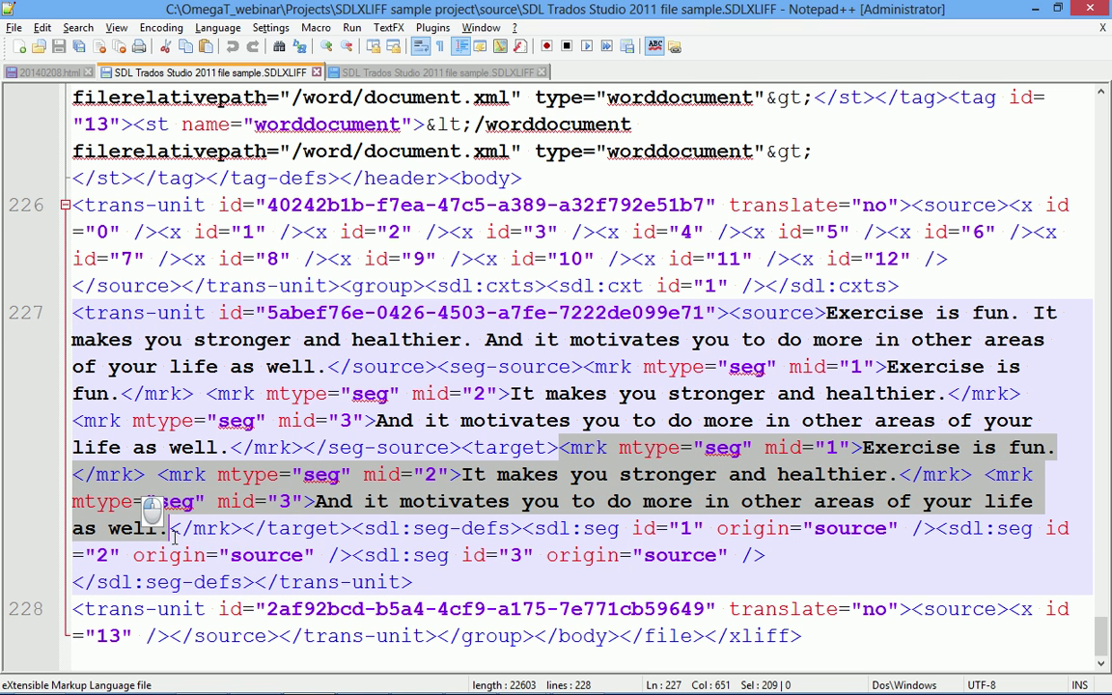
pyautogui.moveTo(145, 500); pyautogui.dragTo(614, 470)
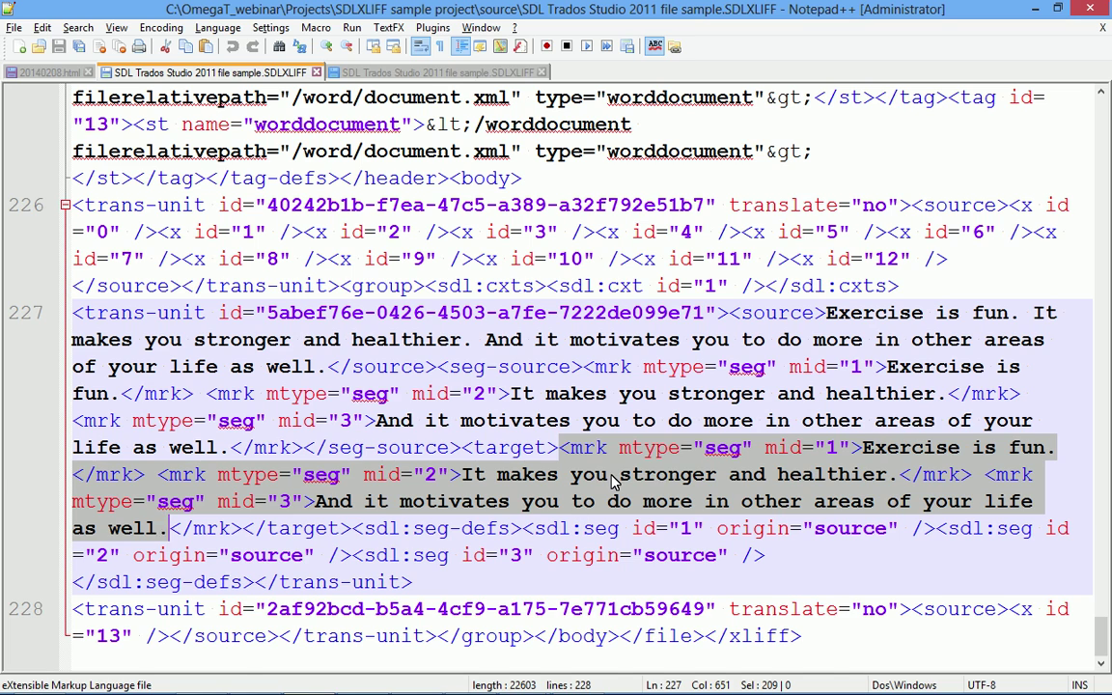
pyautogui.hotkey('ctrl', 'Tab')
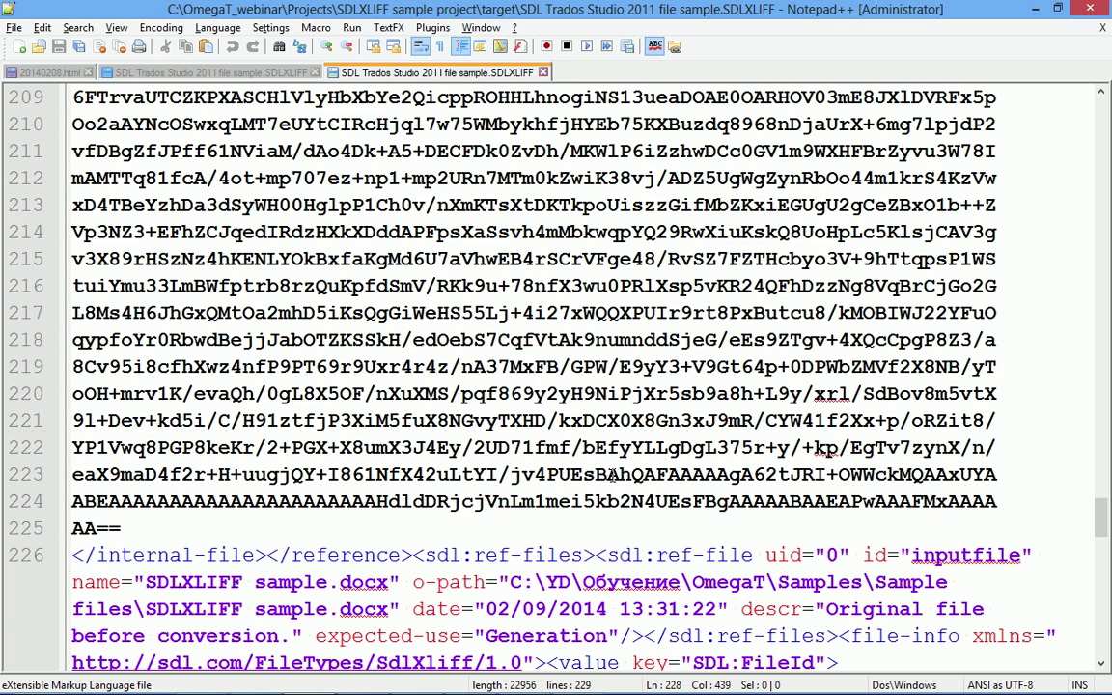
pyautogui.hotkey('ctrl', 'End')
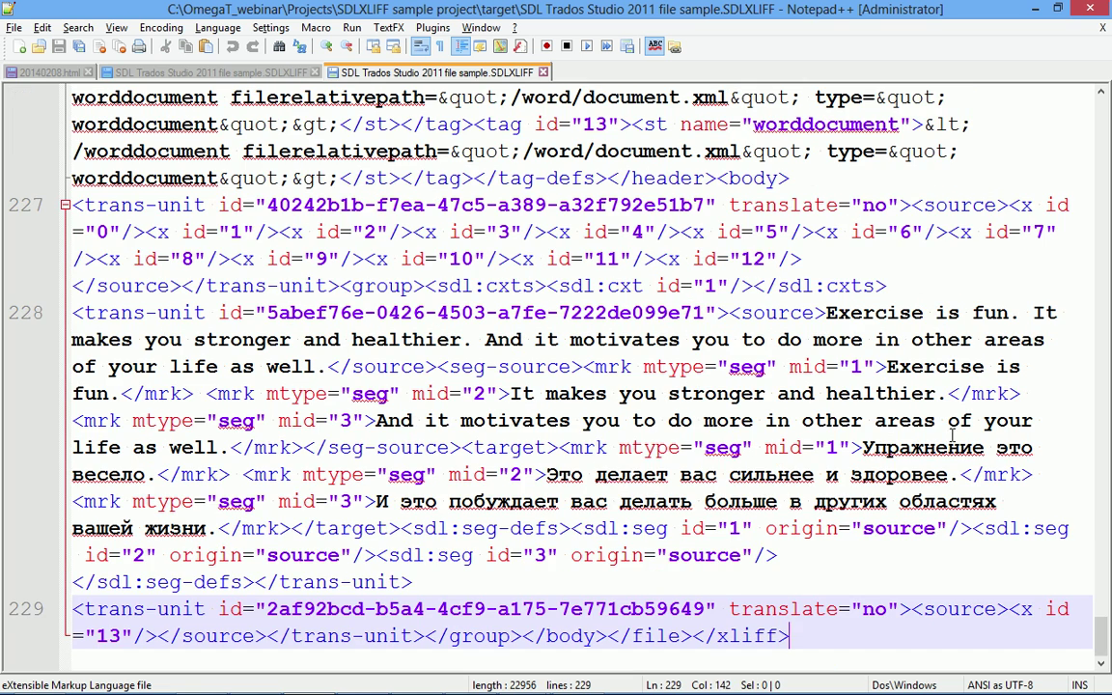
pyautogui.click(534, 448)
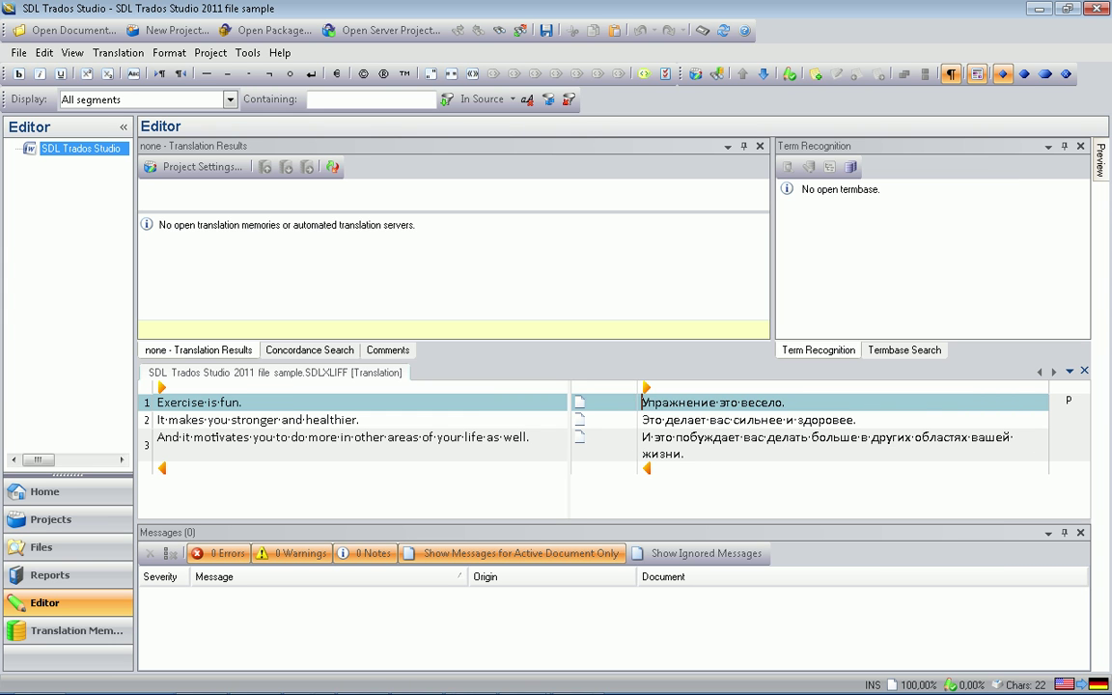
# - Select segment 3 to view its Russian target, then browse the Translation and File menus
pyautogui.click(734, 446)
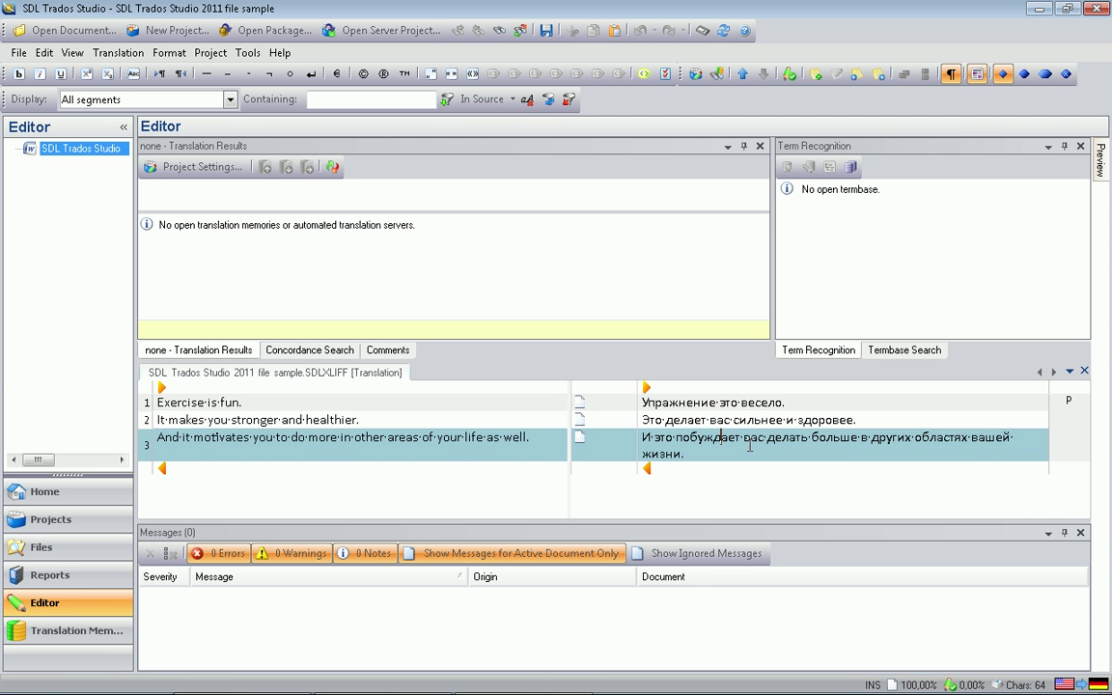
pyautogui.click(122, 55)
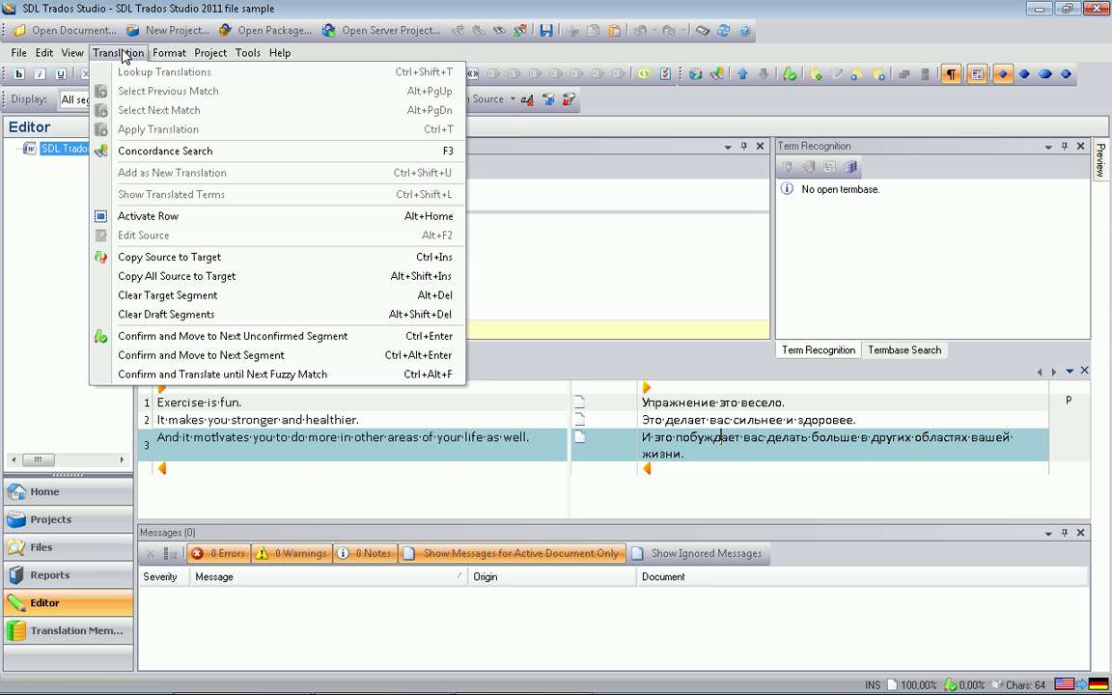
pyautogui.click(121, 54)
pyautogui.click(18, 53)
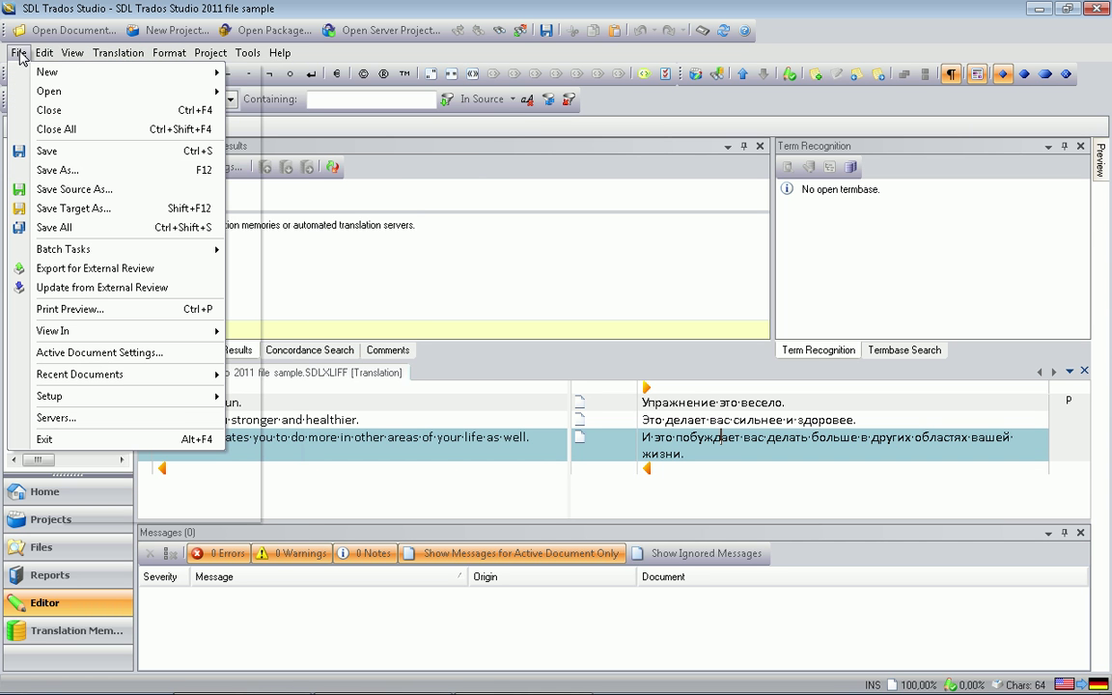
# - Save the target as a Word document named 'SDLXLIFF sample'
pyautogui.click(121, 211)
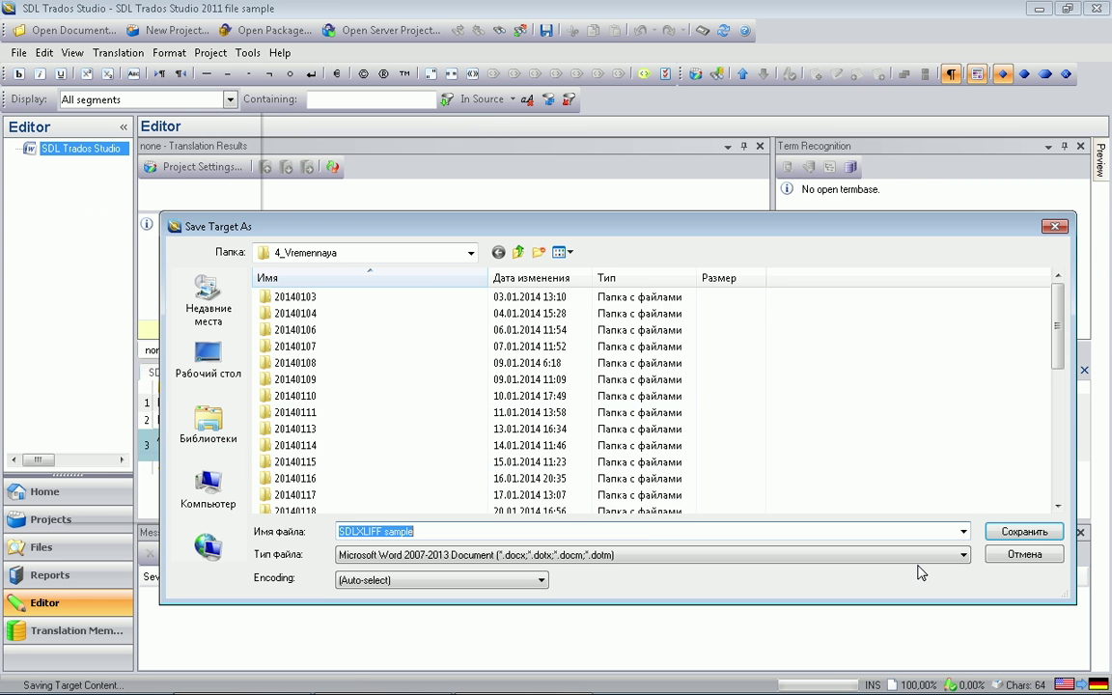
pyautogui.click(1031, 531)
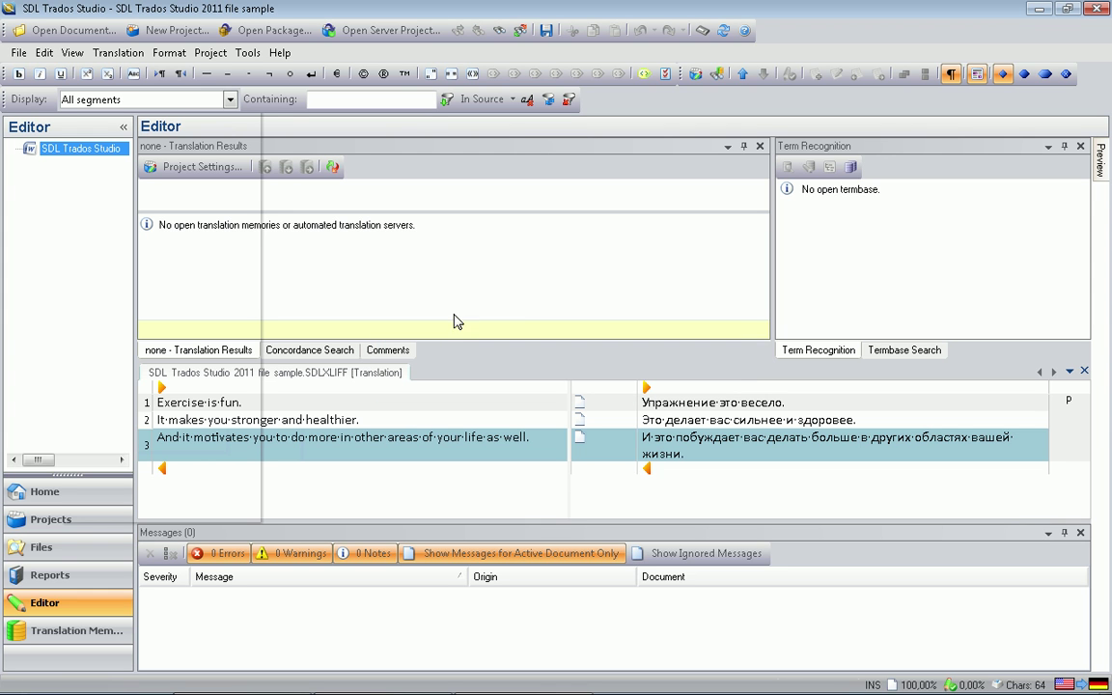